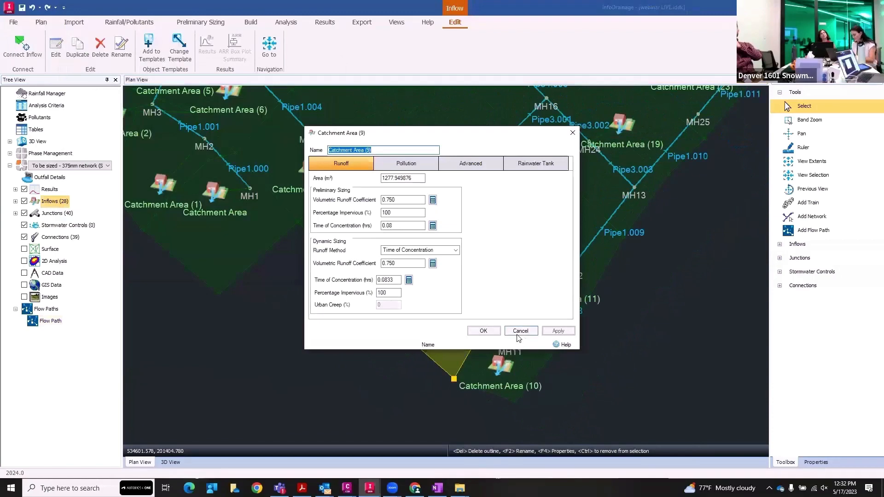
Step: Close the catchment area properties and set the diameter of Pipe1.007 to 450 mm in the connections table
{"action": "left_click", "coordinate": [494, 331]}
{"action": "left_click", "coordinate": [499, 334]}
{"action": "double_click", "coordinate": [499, 335]}
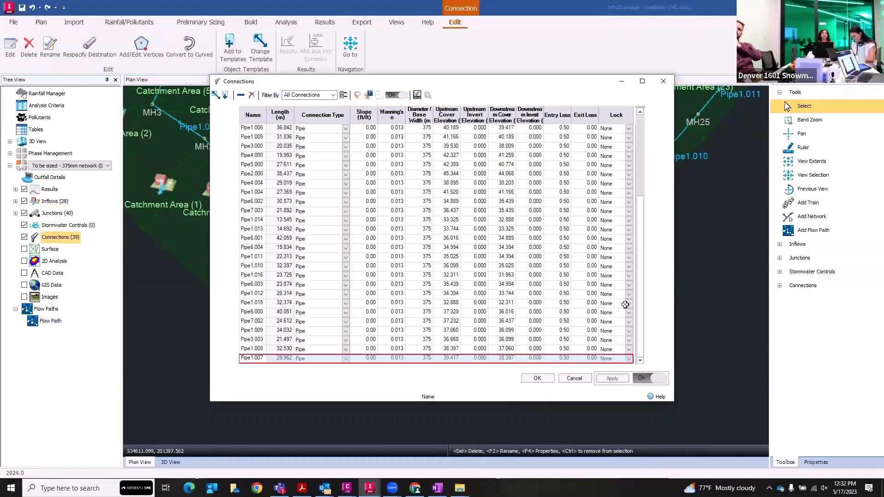
{"action": "left_click", "coordinate": [426, 358]}
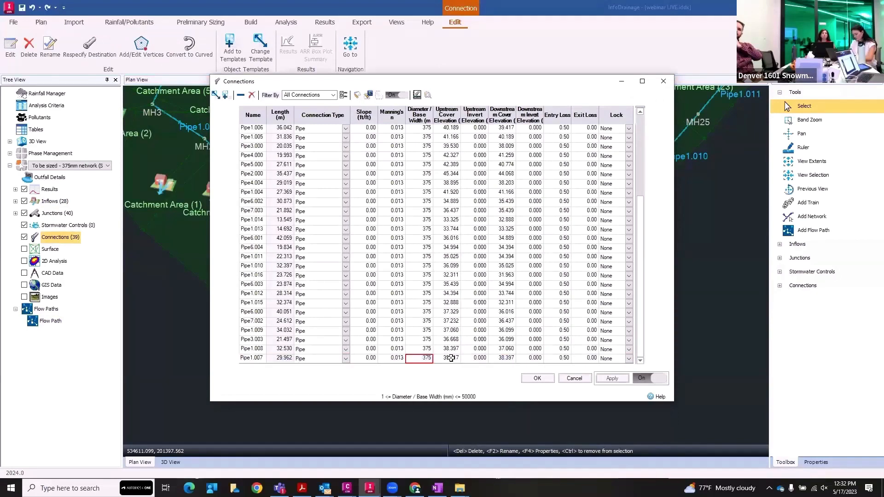
{"action": "key", "text": "F2"}
{"action": "type", "text": "450"}
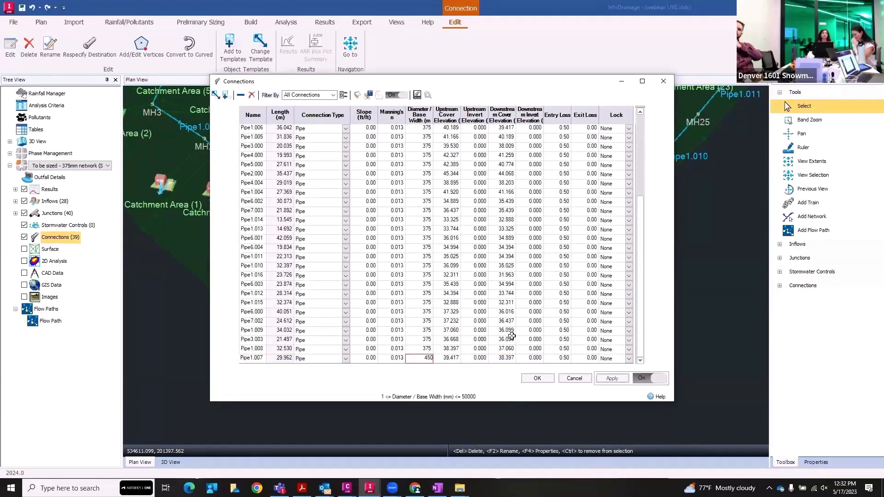
{"action": "left_click", "coordinate": [539, 379]}
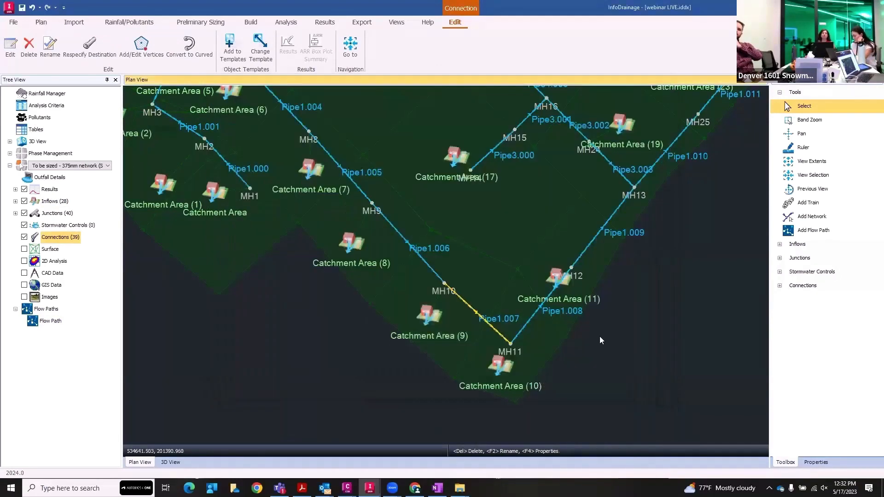
Step: Convert junction MH40 at the downstream end of Pipe1.016 to the Pond template, keeping its current name
{"action": "scroll", "coordinate": [604, 330], "scroll_direction": "down", "scroll_amount": 2}
{"action": "middle_click_drag", "start_coordinate": [604, 330], "coordinate": [560, 367]}
{"action": "left_click", "coordinate": [560, 368]}
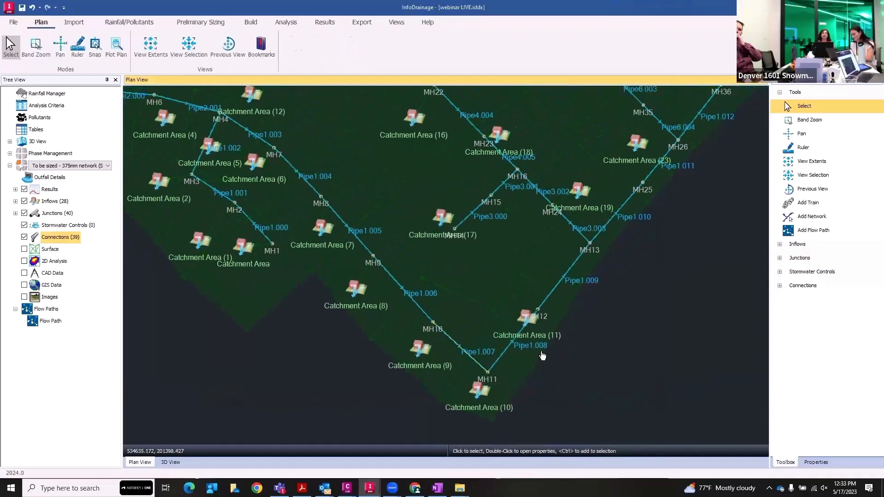
{"action": "scroll", "coordinate": [519, 325], "scroll_direction": "down", "scroll_amount": 2}
{"action": "middle_click_drag", "start_coordinate": [586, 288], "coordinate": [458, 373]}
{"action": "scroll", "coordinate": [503, 294], "scroll_direction": "down", "scroll_amount": 2}
{"action": "left_click", "coordinate": [649, 288]}
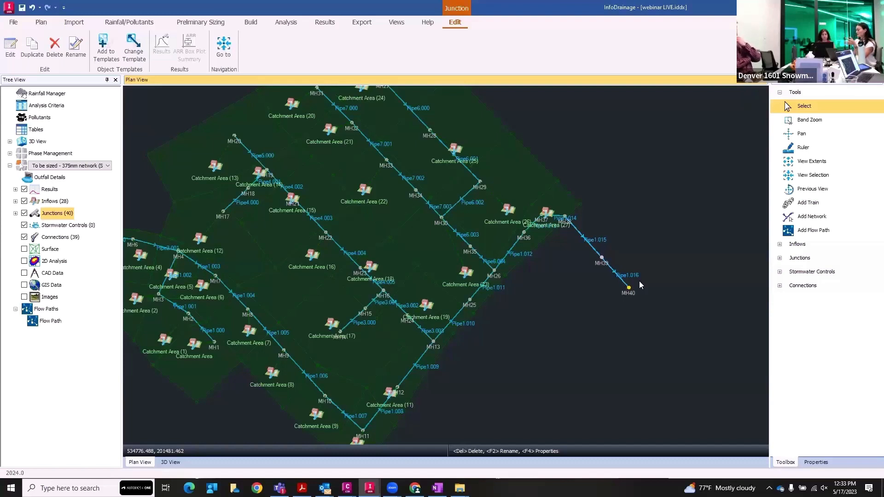
{"action": "right_click", "coordinate": [625, 295]}
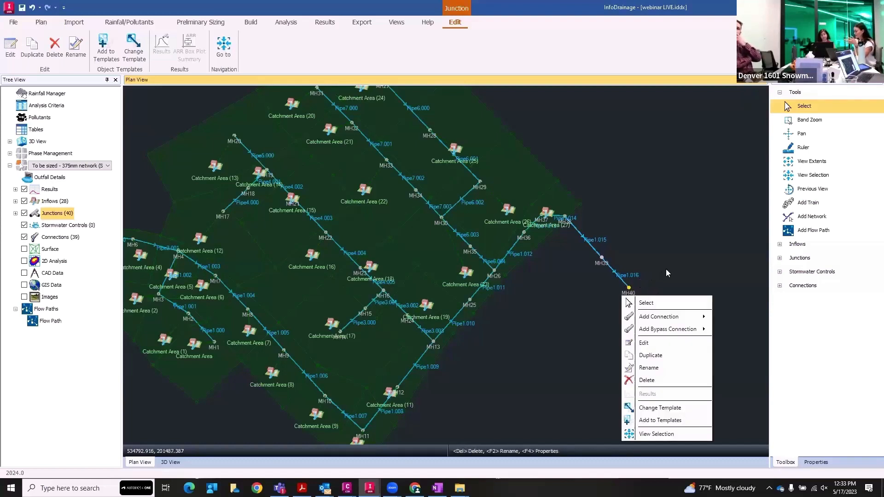
{"action": "left_click", "coordinate": [629, 289]}
{"action": "right_click", "coordinate": [630, 290]}
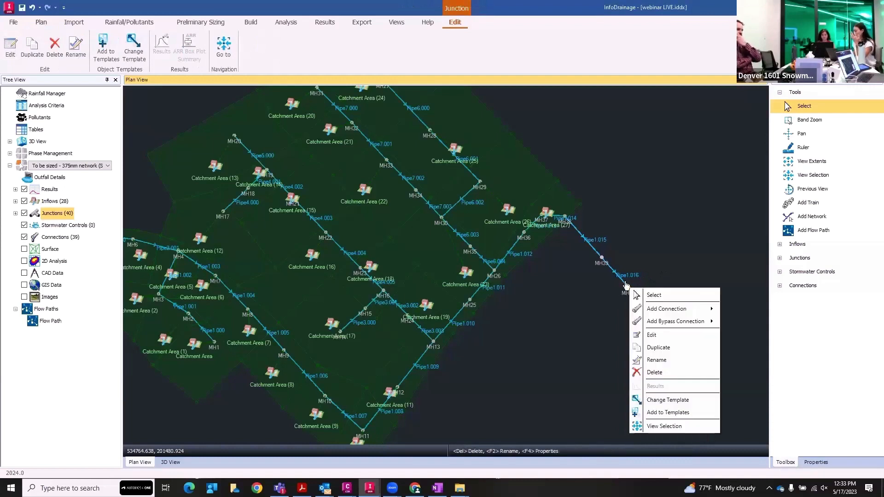
{"action": "left_click", "coordinate": [663, 401]}
{"action": "left_click", "coordinate": [401, 208]}
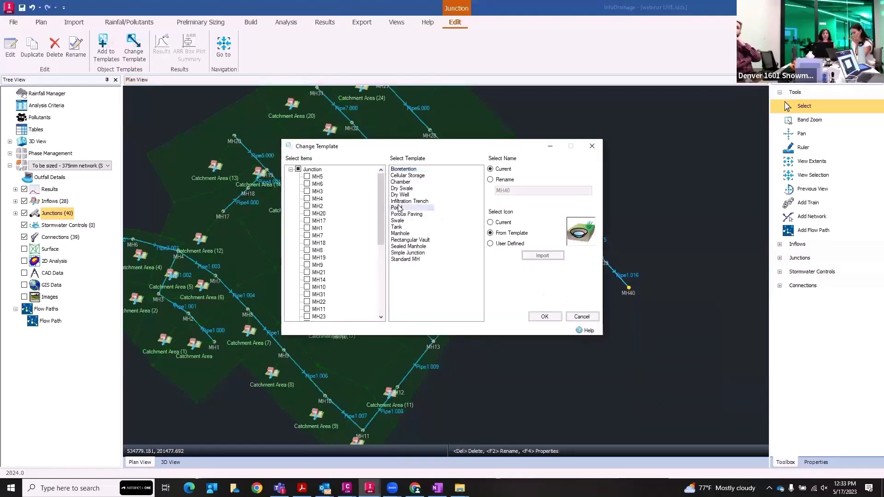
{"action": "left_click", "coordinate": [545, 317]}
Step: Draw a free-form outline around the MH40 pond, enclosing an area of about 2978 m²
{"action": "right_click", "coordinate": [631, 289]}
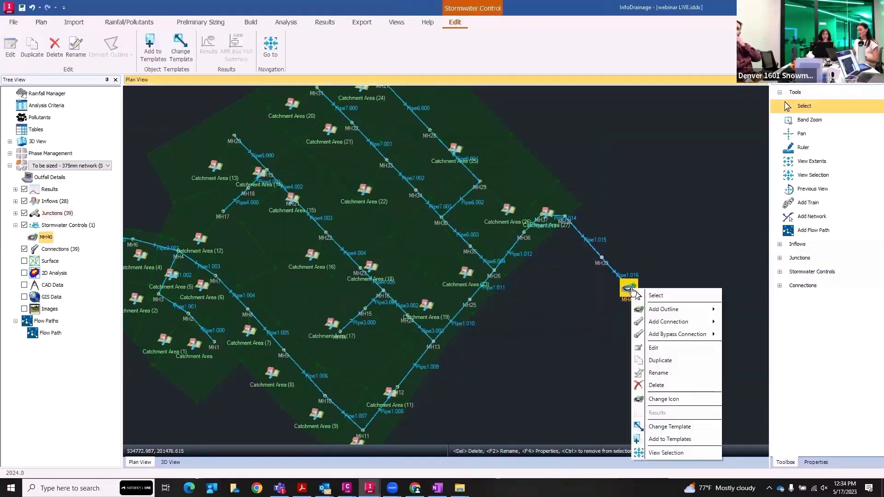
{"action": "key", "text": "Escape"}
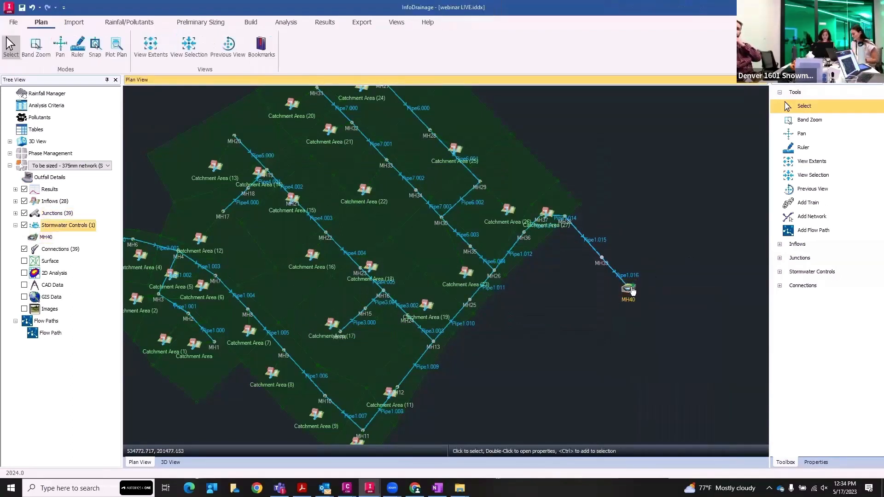
{"action": "scroll", "coordinate": [635, 290], "scroll_direction": "up", "scroll_amount": 2}
{"action": "left_click", "coordinate": [626, 290]}
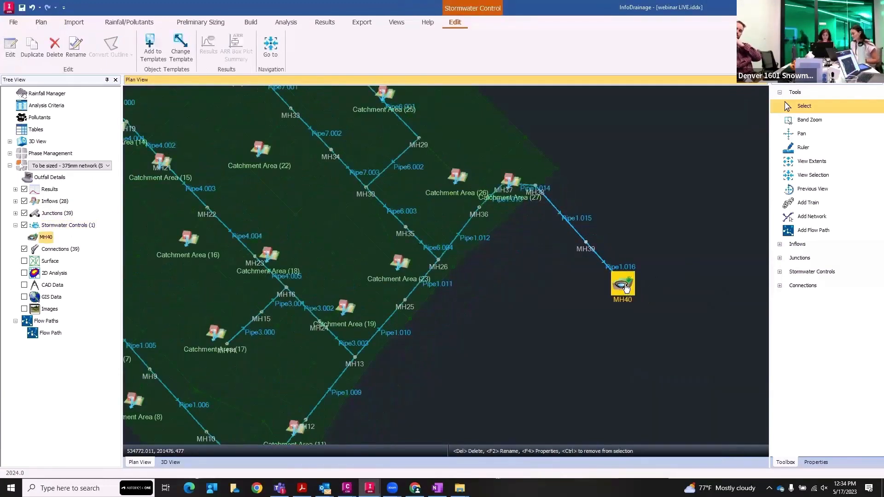
{"action": "right_click", "coordinate": [625, 287]}
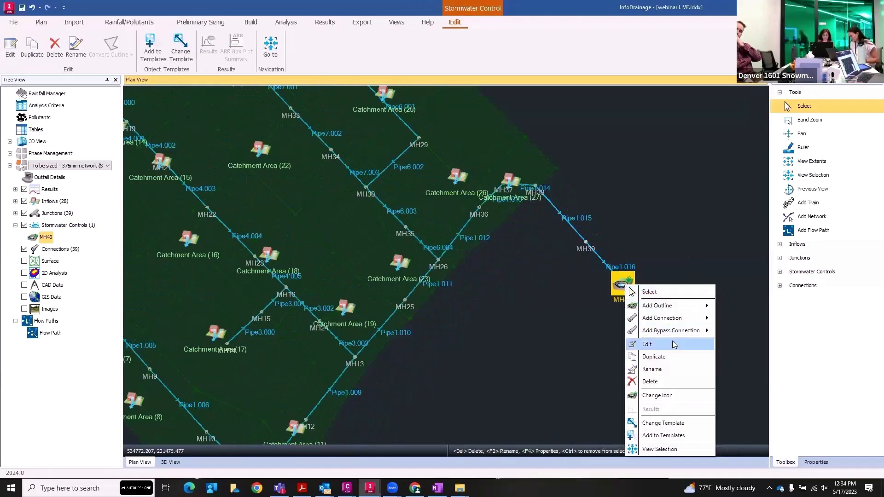
{"action": "mouse_move", "coordinate": [669, 306]}
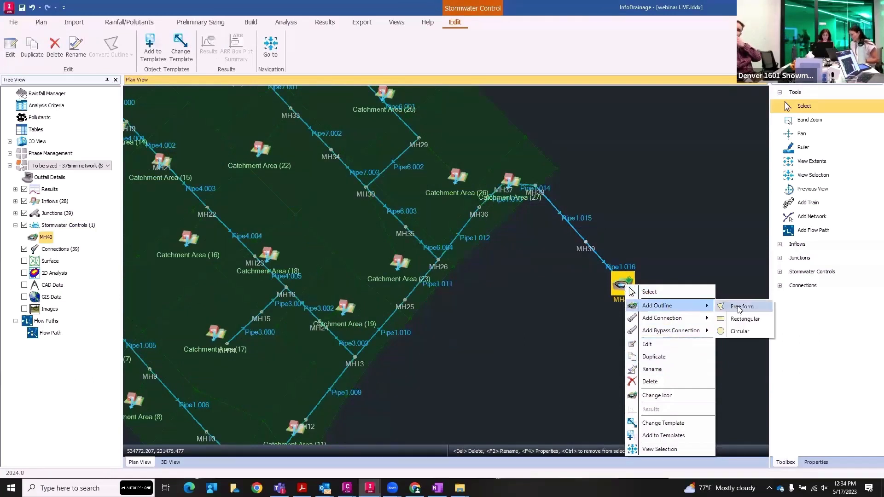
{"action": "left_click", "coordinate": [739, 308]}
{"action": "left_click", "coordinate": [634, 358]}
{"action": "left_click", "coordinate": [594, 357]}
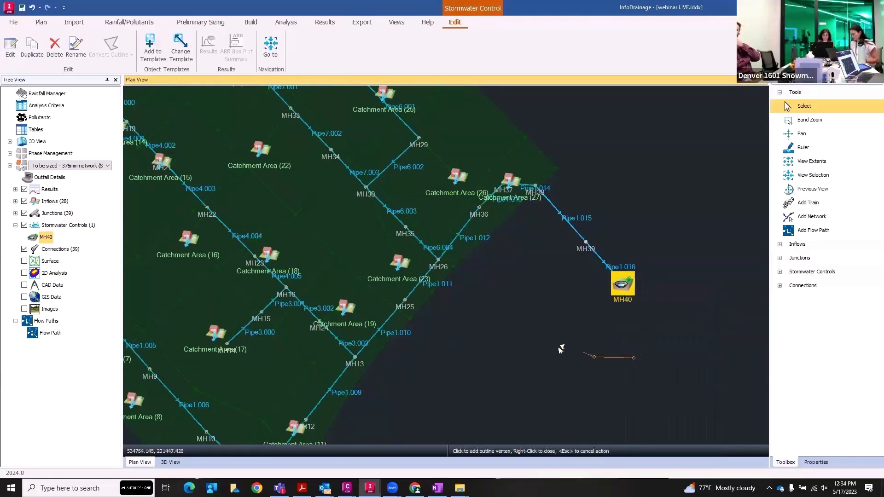
{"action": "left_click", "coordinate": [562, 349]}
{"action": "left_click", "coordinate": [542, 323]}
{"action": "left_click", "coordinate": [546, 312]}
{"action": "left_click", "coordinate": [567, 297]}
{"action": "left_click", "coordinate": [591, 275]}
{"action": "left_click", "coordinate": [601, 263]}
{"action": "left_click", "coordinate": [611, 239]}
{"action": "left_click", "coordinate": [623, 226]}
{"action": "left_click", "coordinate": [648, 211]}
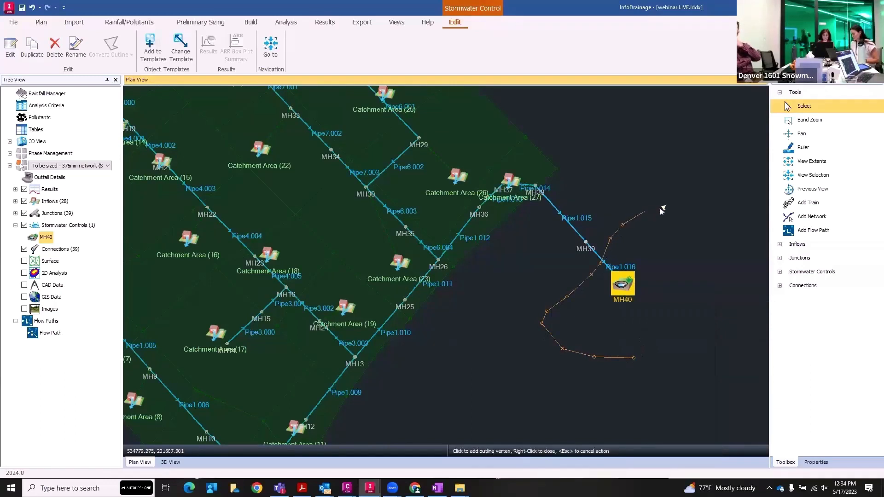
{"action": "left_click", "coordinate": [703, 204]}
{"action": "left_click", "coordinate": [711, 267]}
{"action": "left_click", "coordinate": [700, 292]}
{"action": "left_click", "coordinate": [697, 317]}
{"action": "left_click", "coordinate": [675, 331]}
{"action": "left_click", "coordinate": [659, 342]}
{"action": "left_click", "coordinate": [651, 352]}
{"action": "left_click", "coordinate": [648, 352]}
{"action": "right_click", "coordinate": [649, 358]}
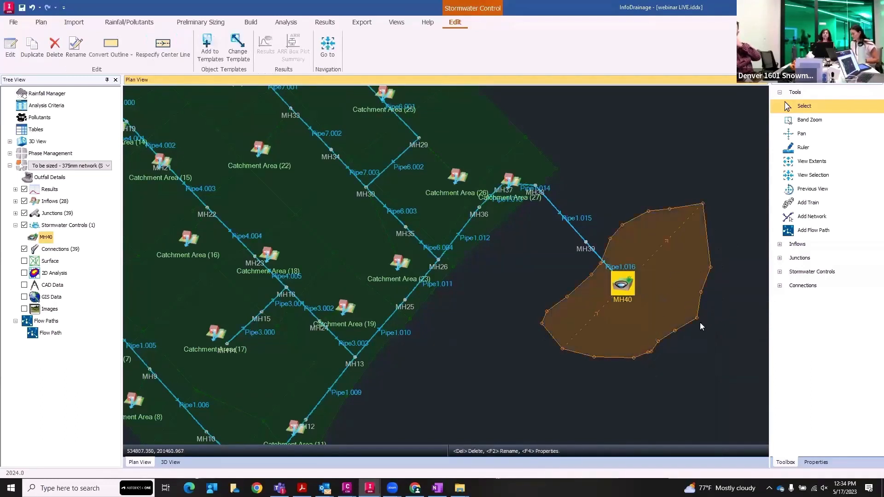
Step: Size the MH40 pond with the Side Slope method, using a slope of 0.15 ft/ft and maintaining the top area
{"action": "middle_click_drag", "start_coordinate": [661, 299], "coordinate": [610, 296]}
{"action": "right_click", "coordinate": [566, 287]}
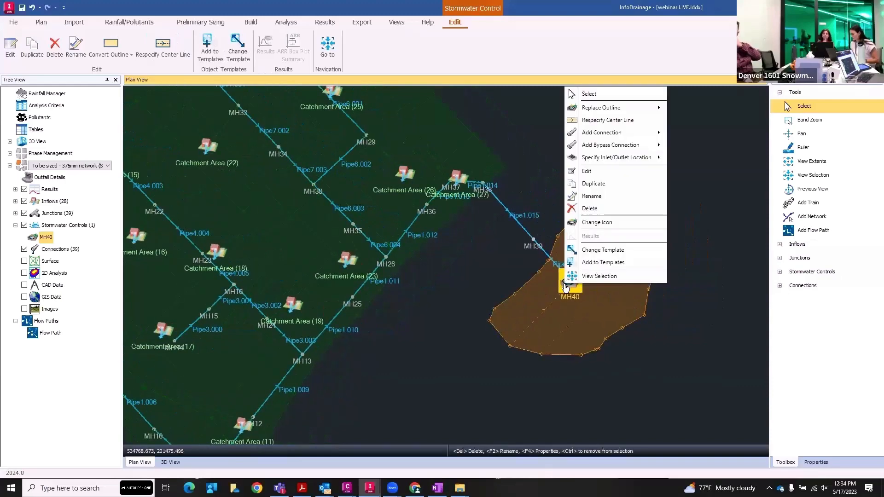
{"action": "left_click", "coordinate": [571, 294]}
{"action": "left_click", "coordinate": [580, 288]}
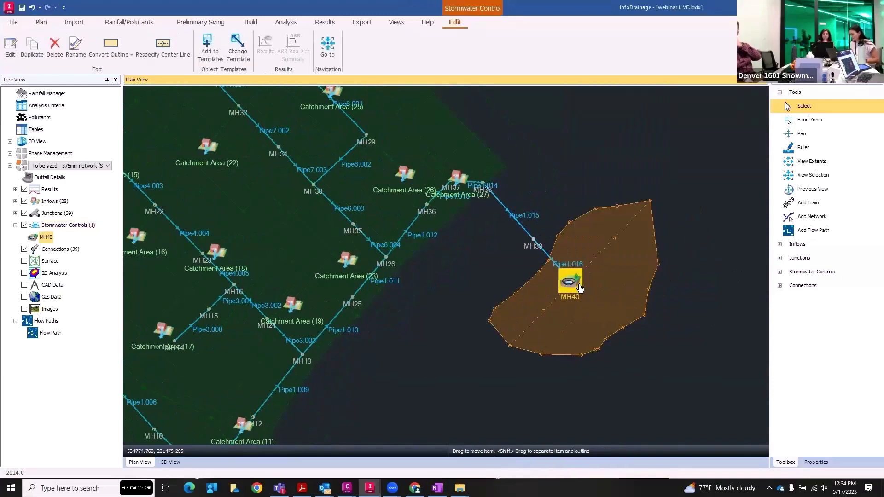
{"action": "double_click", "coordinate": [580, 288]}
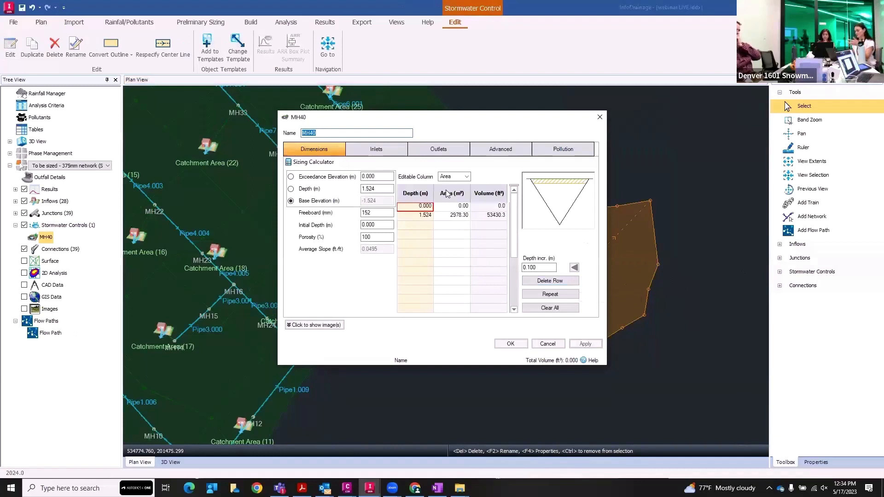
{"action": "left_click", "coordinate": [309, 162]}
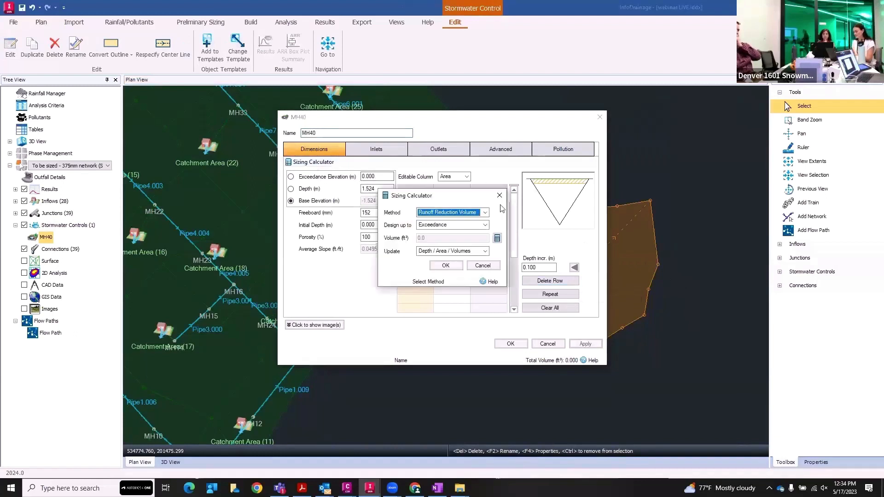
{"action": "left_click", "coordinate": [485, 213]}
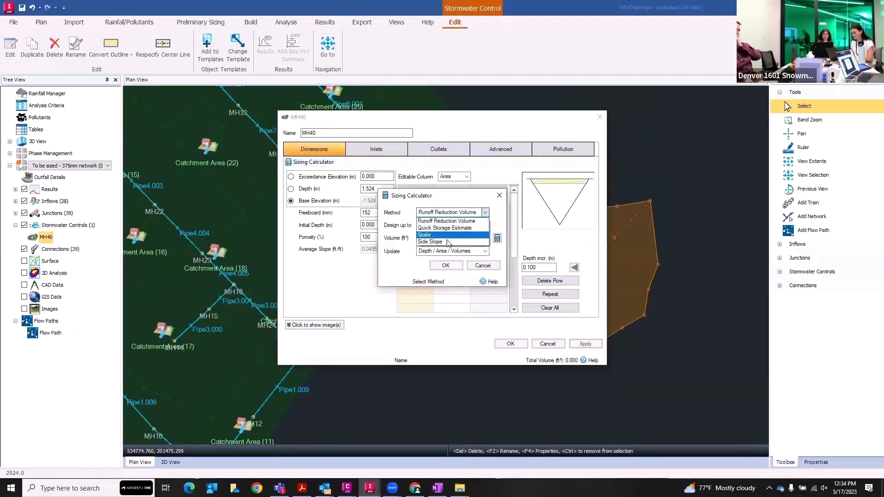
{"action": "left_click", "coordinate": [451, 240]}
{"action": "left_click", "coordinate": [458, 225]}
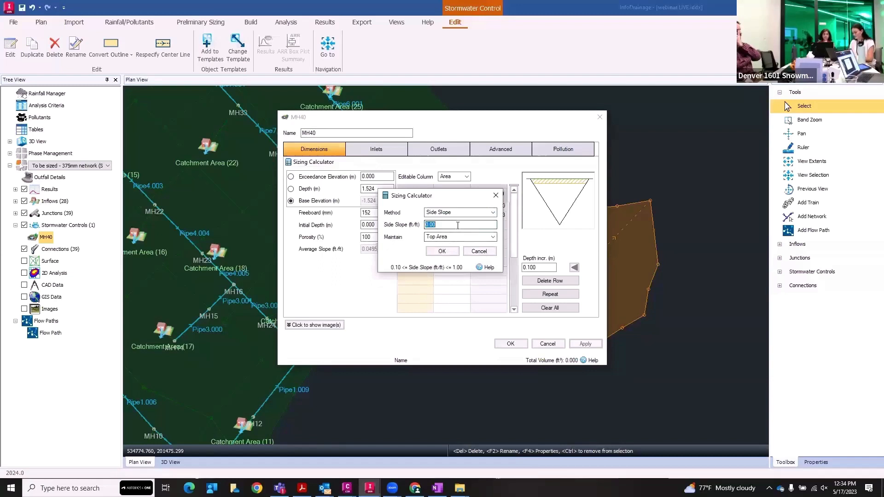
{"action": "type", "text": "0"}
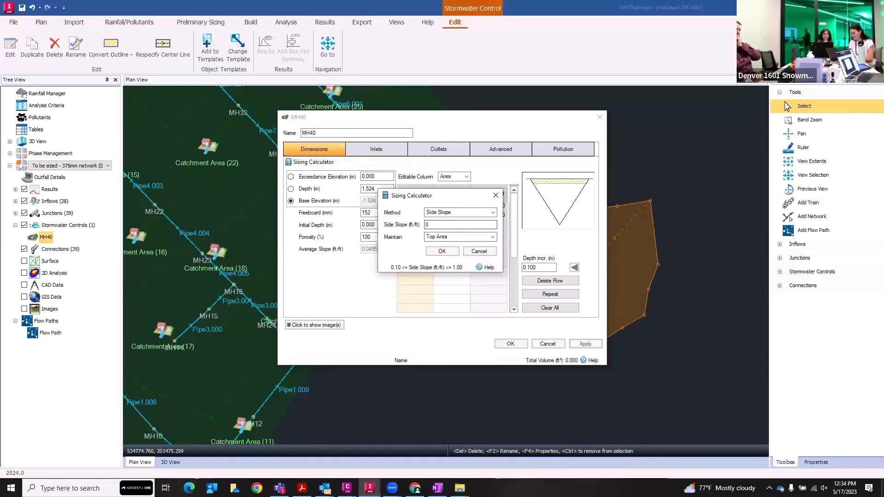
{"action": "type", "text": ".15"}
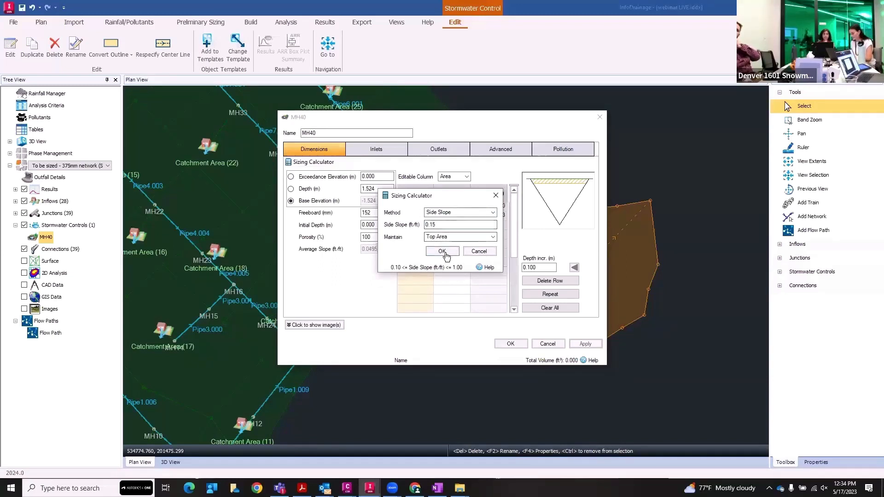
{"action": "left_click", "coordinate": [443, 252]}
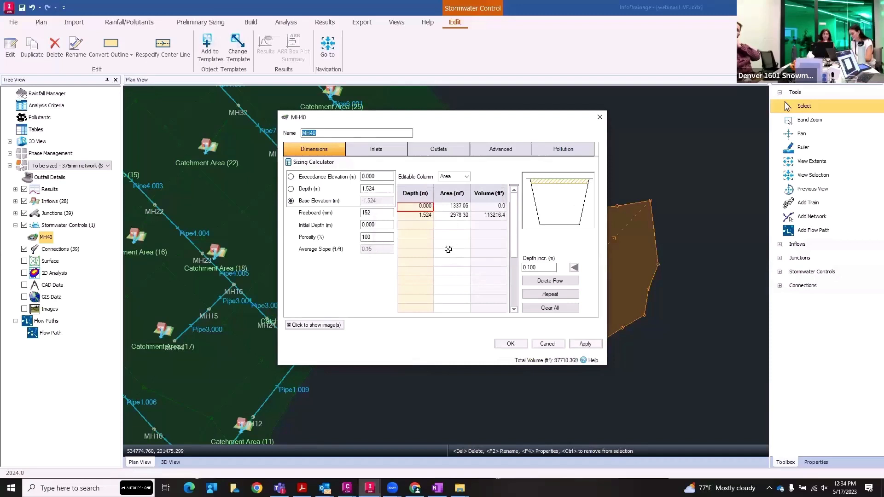
{"action": "left_click", "coordinate": [520, 345]}
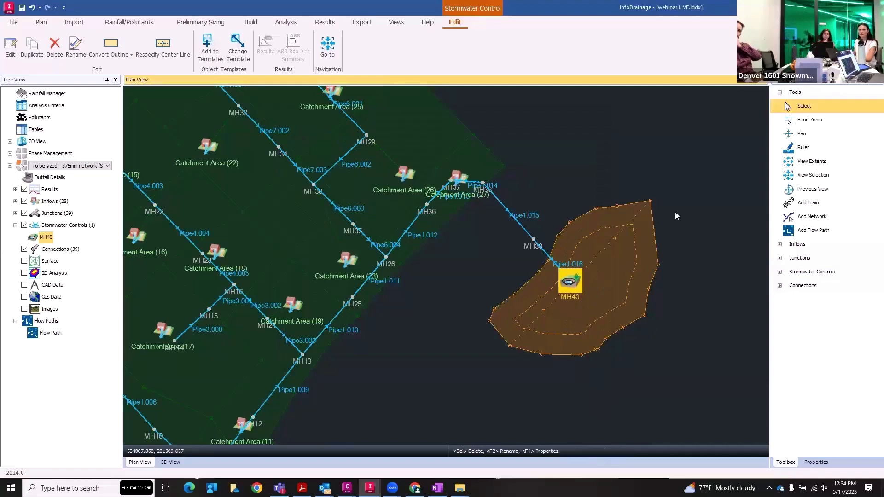
Step: Review the Manning's n setting in the MH40 pond's advanced properties
{"action": "double_click", "coordinate": [576, 290]}
{"action": "left_click", "coordinate": [501, 149]}
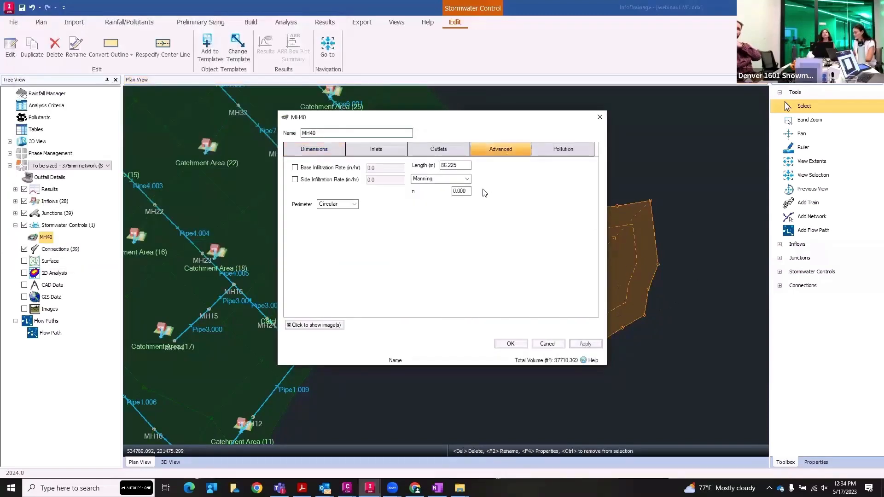
{"action": "left_click", "coordinate": [468, 191]}
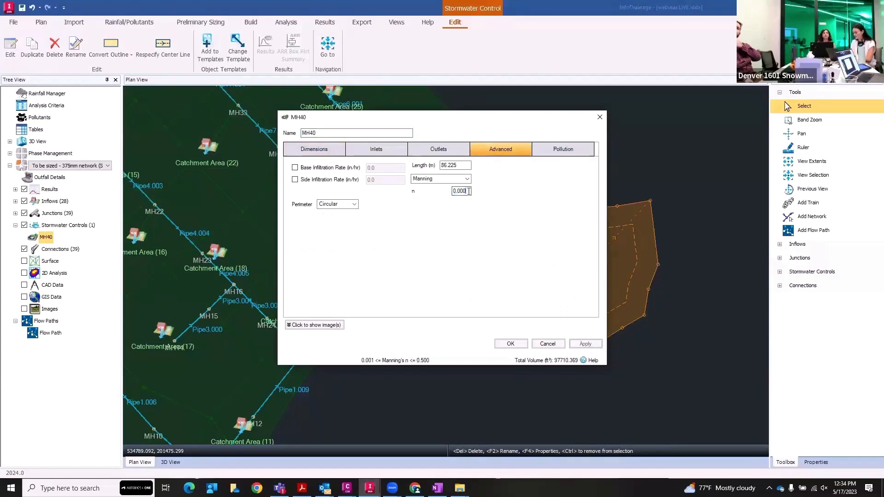
{"action": "left_click", "coordinate": [511, 343]}
Step: Validate the whole drainage network, including the new pond, for analysis
{"action": "scroll", "coordinate": [658, 296], "scroll_direction": "down", "scroll_amount": 3}
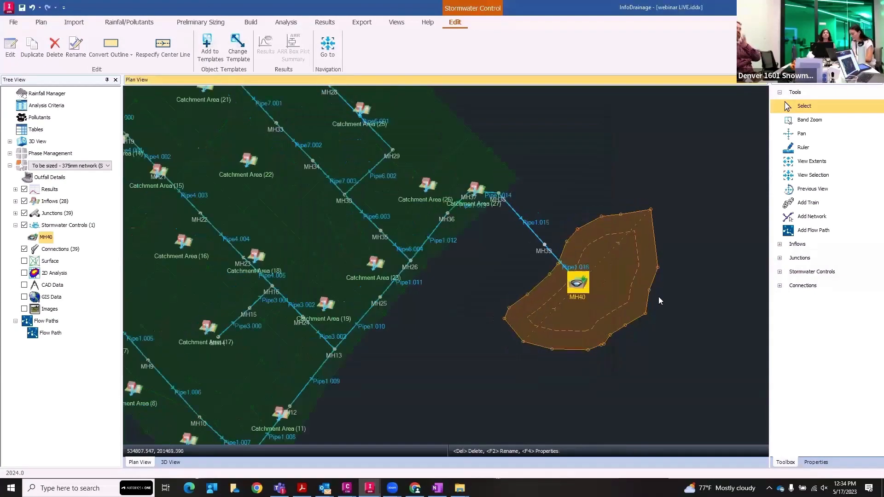
{"action": "middle_click_drag", "start_coordinate": [481, 361], "coordinate": [523, 300]}
{"action": "scroll", "coordinate": [607, 261], "scroll_direction": "down", "scroll_amount": 2}
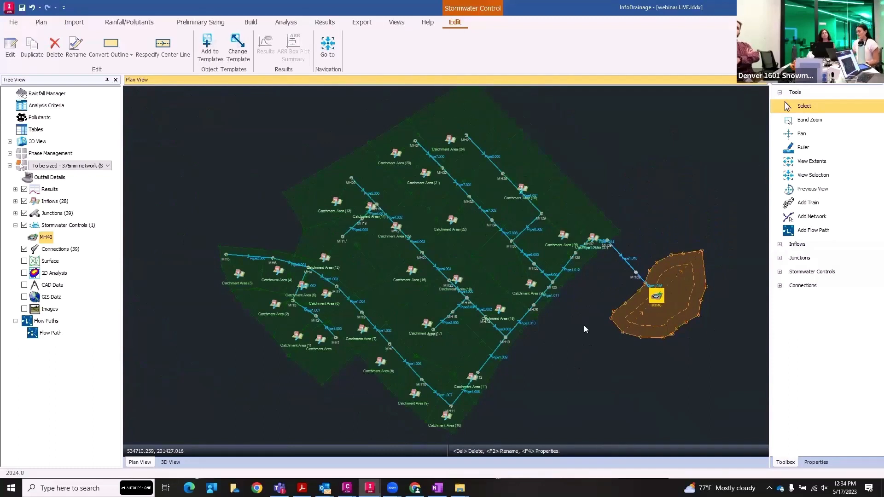
{"action": "middle_click_drag", "start_coordinate": [584, 325], "coordinate": [557, 292]}
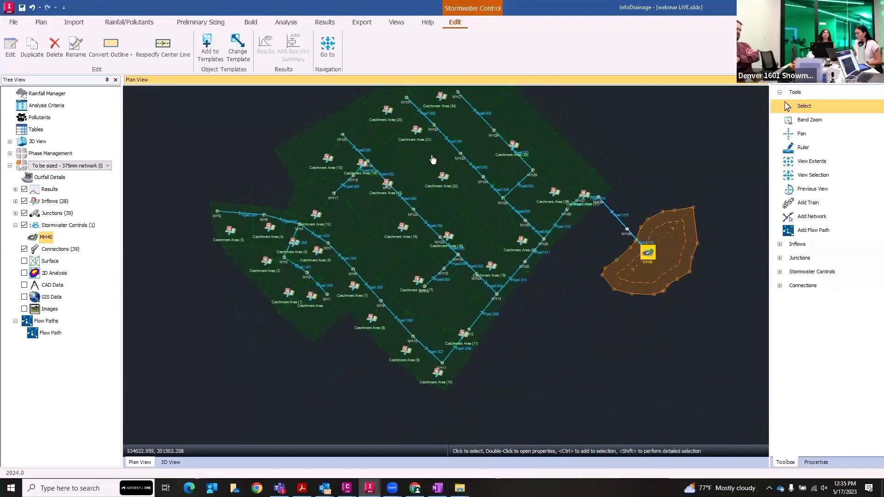
{"action": "scroll", "coordinate": [425, 167], "scroll_direction": "up", "scroll_amount": 1}
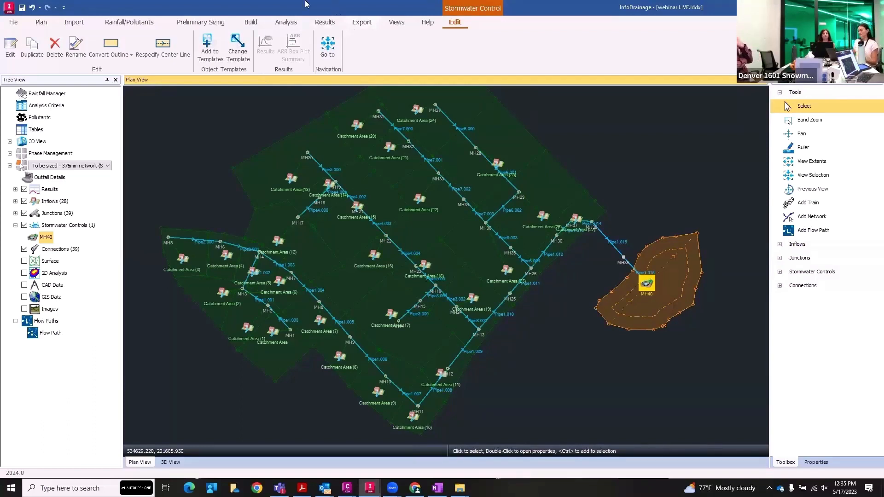
{"action": "left_click", "coordinate": [287, 22]}
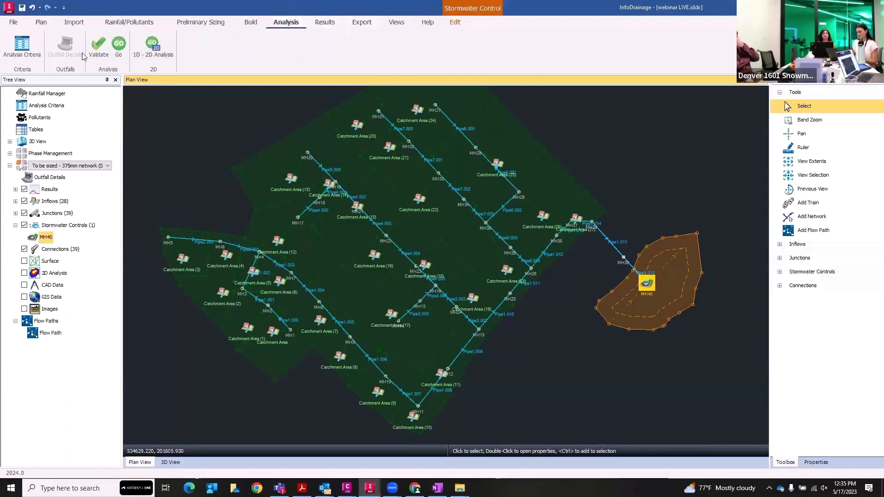
{"action": "left_click", "coordinate": [91, 49]}
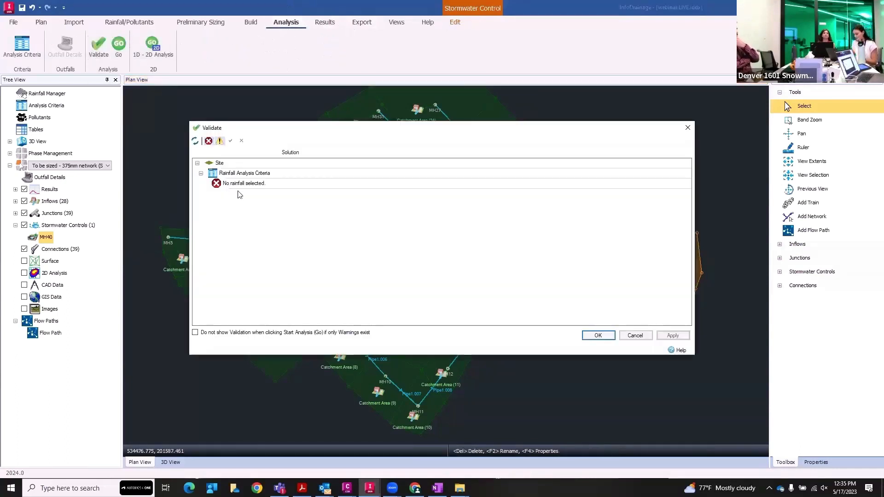
Step: Select the NOAA rainfall from the library in the analysis criteria and rerun the network validation
{"action": "double_click", "coordinate": [243, 184]}
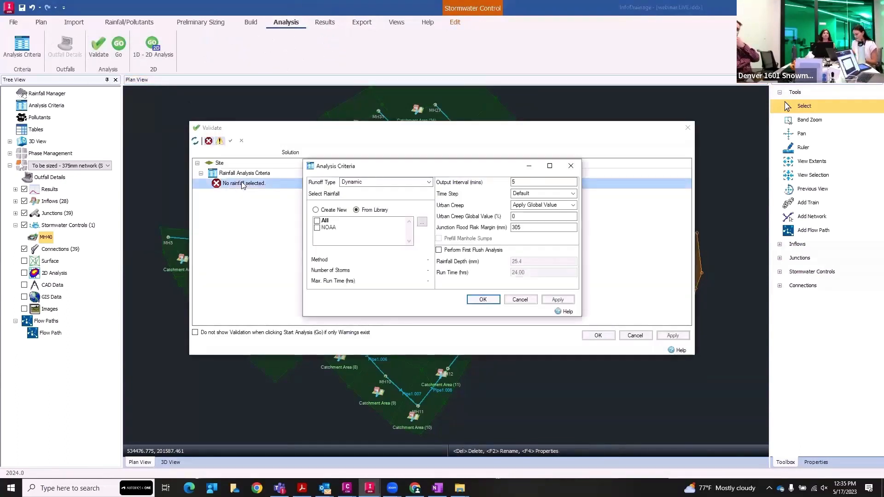
{"action": "left_click", "coordinate": [317, 228]}
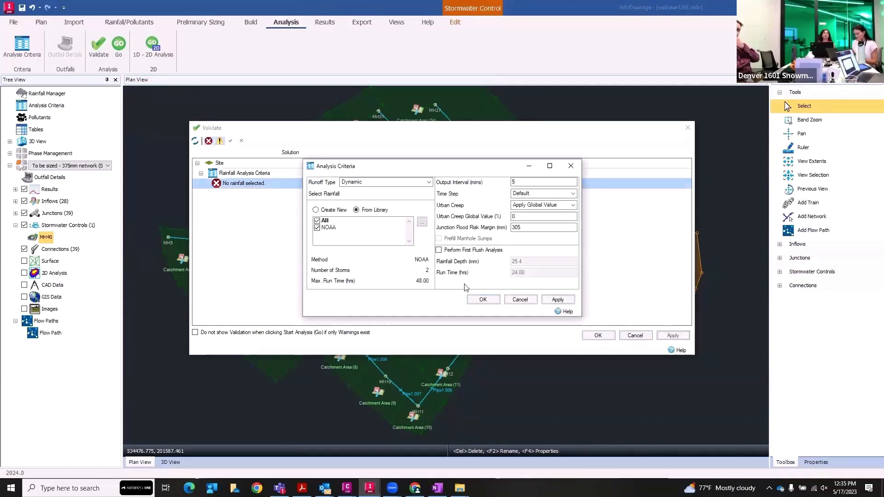
{"action": "left_click", "coordinate": [481, 300]}
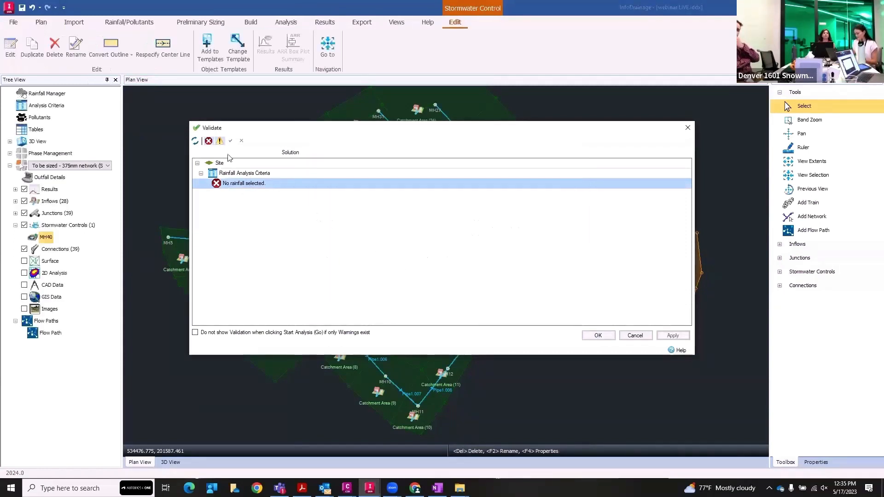
{"action": "left_click", "coordinate": [196, 141]}
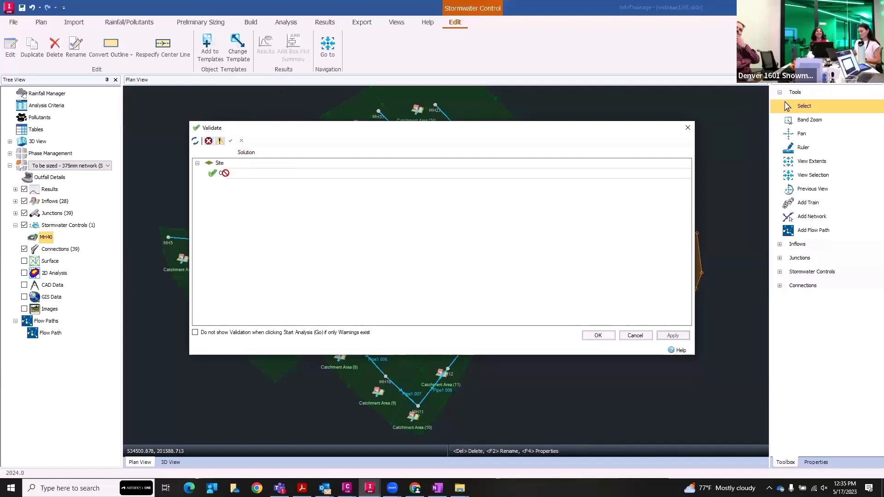
{"action": "key", "text": "ctrl"}
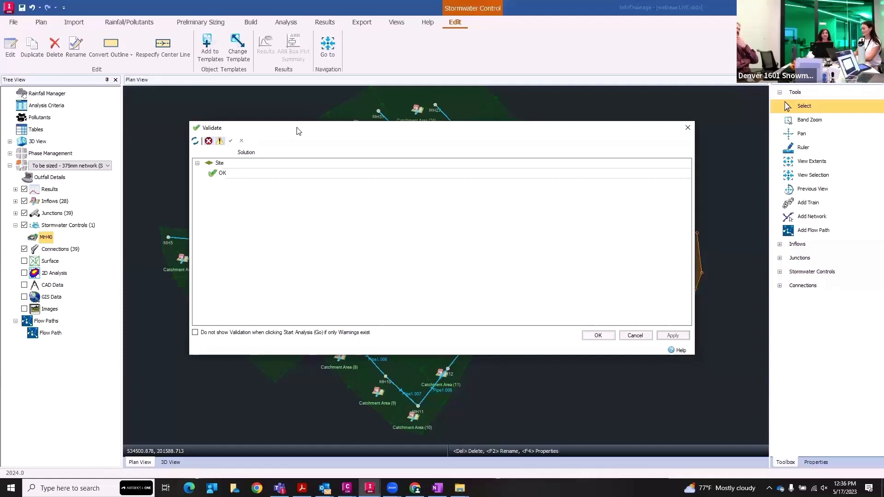
{"action": "left_click", "coordinate": [607, 340]}
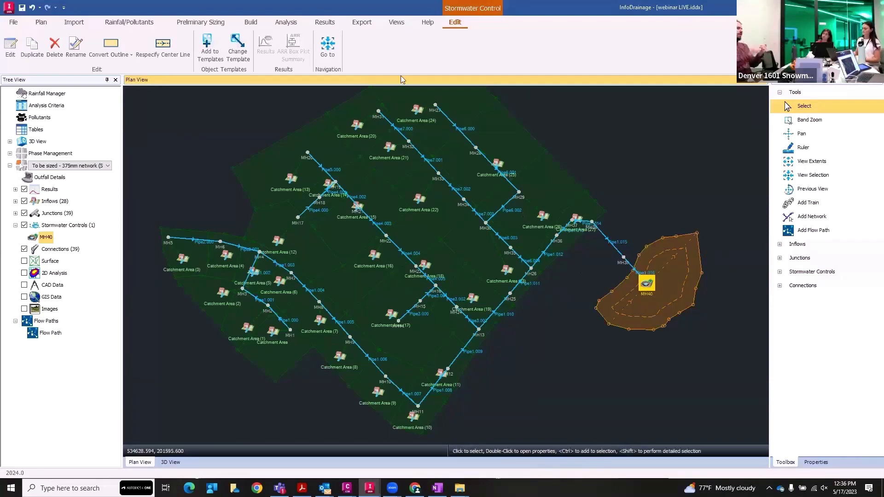
Step: Save the webinar LIVE drainage project
{"action": "left_click", "coordinate": [325, 22]}
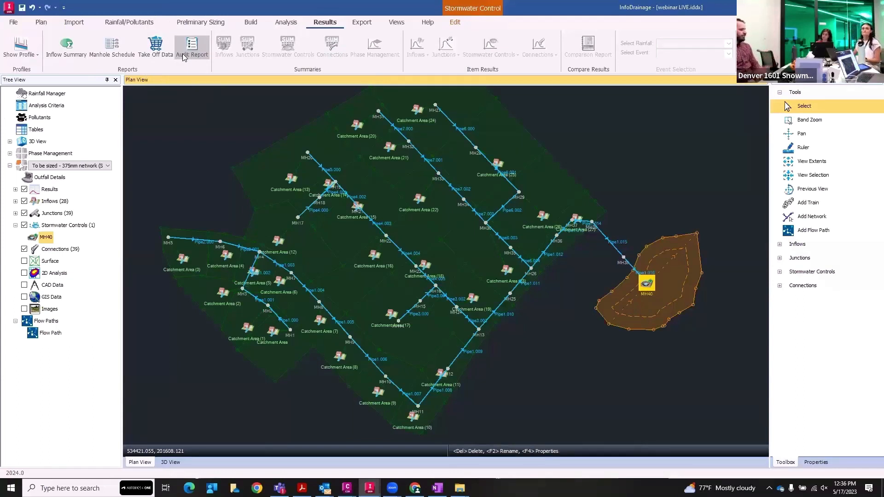
{"action": "left_click", "coordinate": [207, 45]}
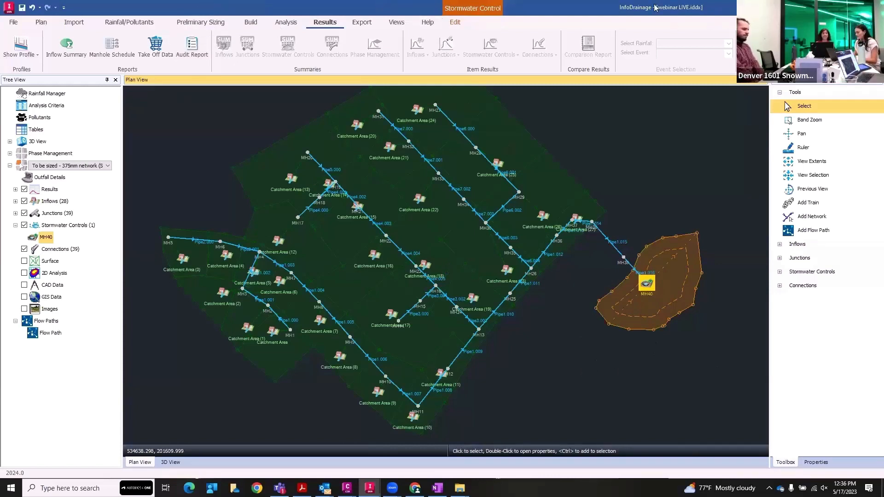
{"action": "left_click", "coordinate": [22, 12]}
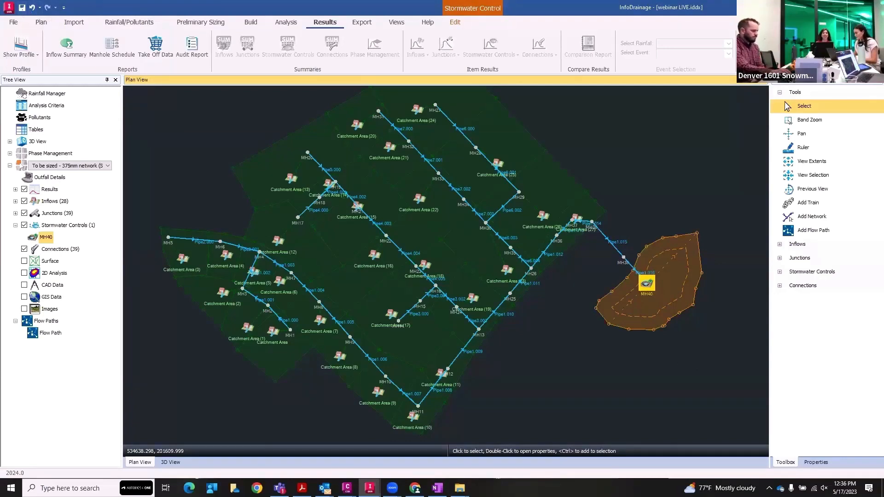
Step: Switch to the C3D Export to InfoDrainage folder, refresh it, and open 01_Base_noSizing_ANZ.dwg in Civil 3D
{"action": "left_click", "coordinate": [831, 7]}
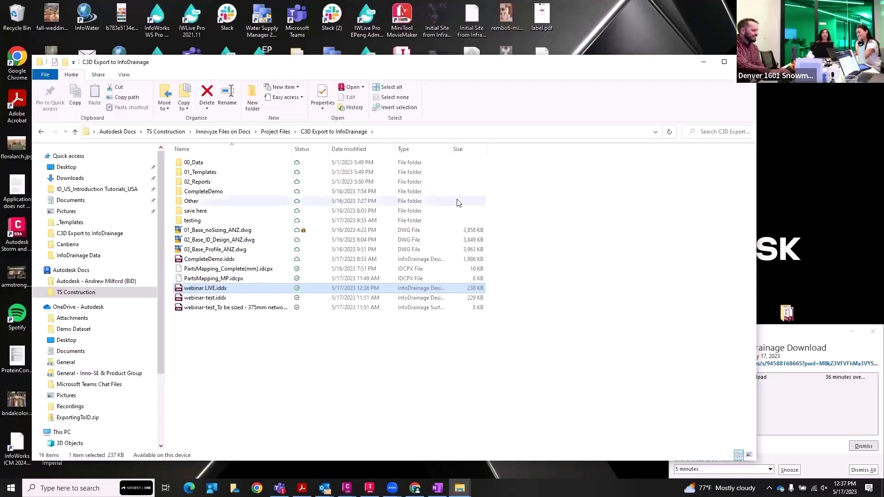
{"action": "left_click", "coordinate": [674, 133]}
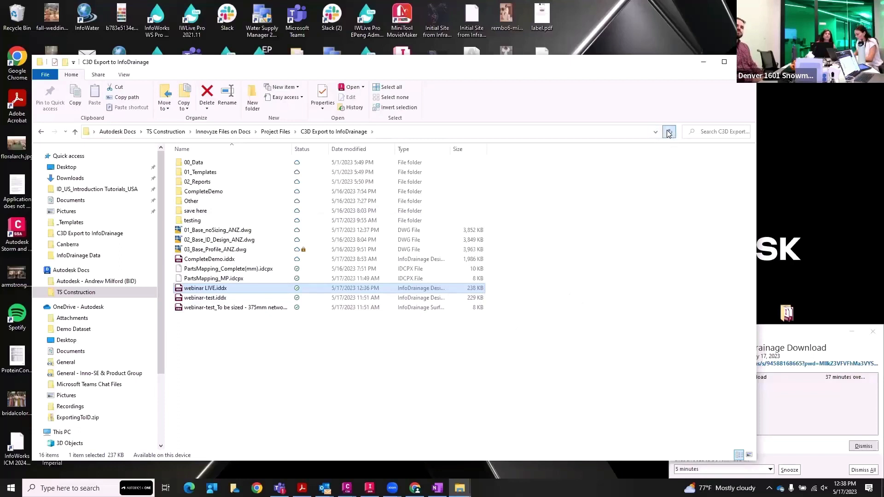
{"action": "double_click", "coordinate": [232, 231]}
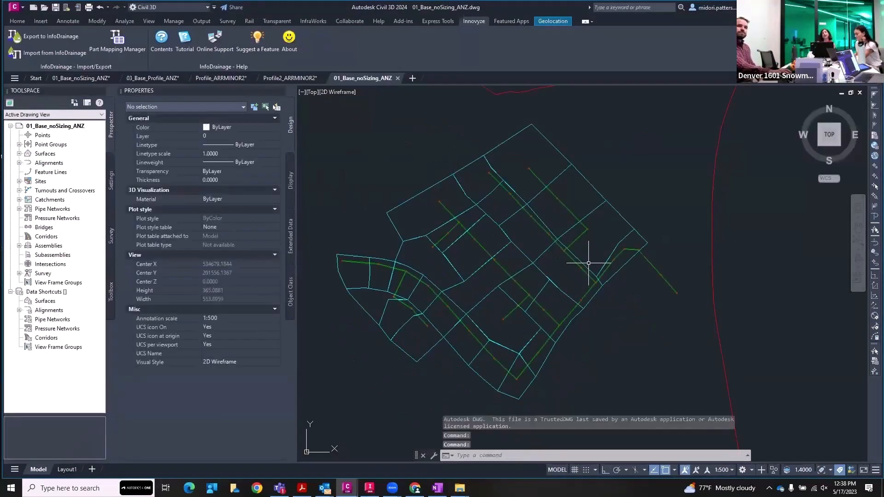
{"action": "scroll", "coordinate": [616, 302], "scroll_direction": "down", "scroll_amount": 8}
{"action": "scroll", "coordinate": [618, 304], "scroll_direction": "up", "scroll_amount": 6}
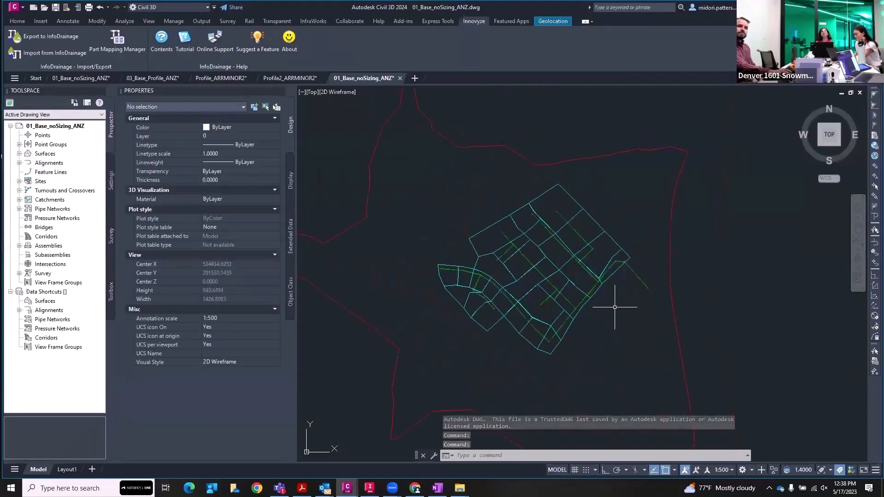
{"action": "left_click", "coordinate": [51, 51]}
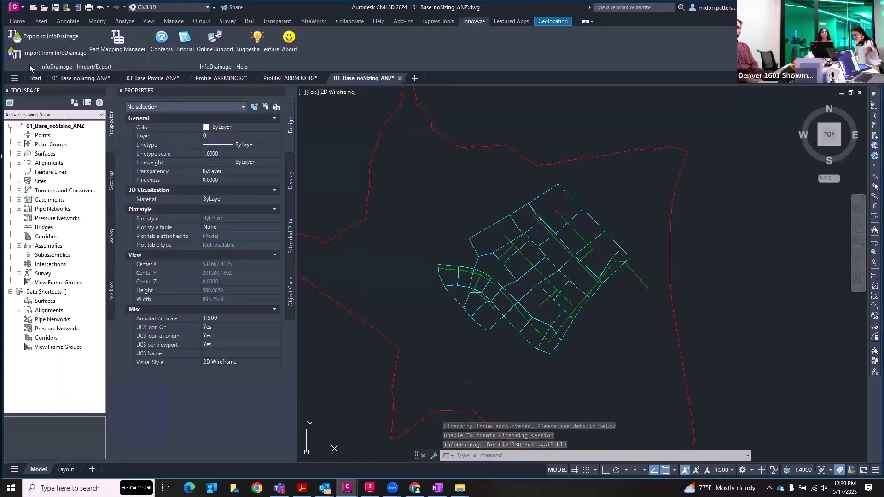
{"action": "left_click", "coordinate": [41, 53]}
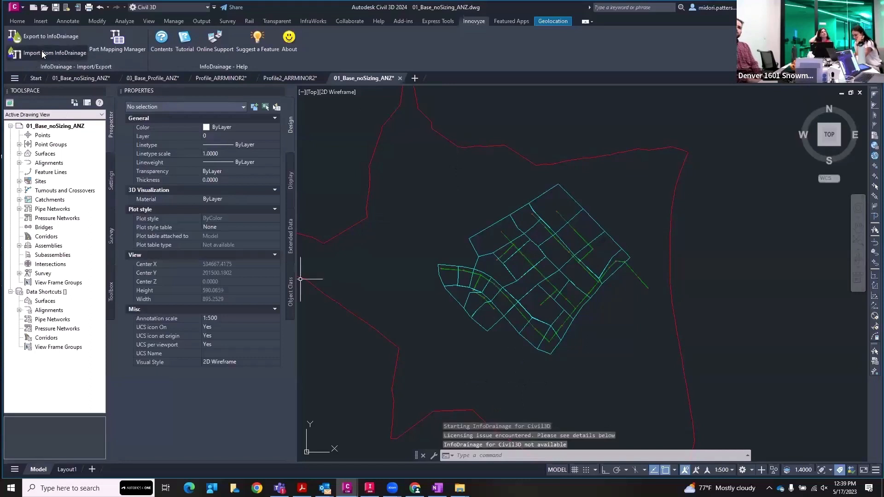
{"action": "key", "text": "Escape"}
{"action": "key", "text": "Escape"}
{"action": "key", "text": "Escape"}
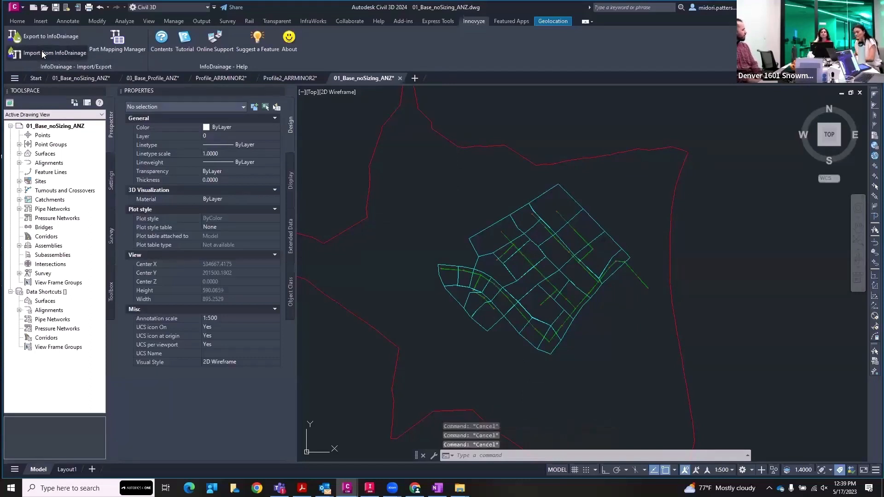
Step: Start an import from InfoDrainage with webinar LIVE.iddx as the source file
{"action": "left_click", "coordinate": [41, 51]}
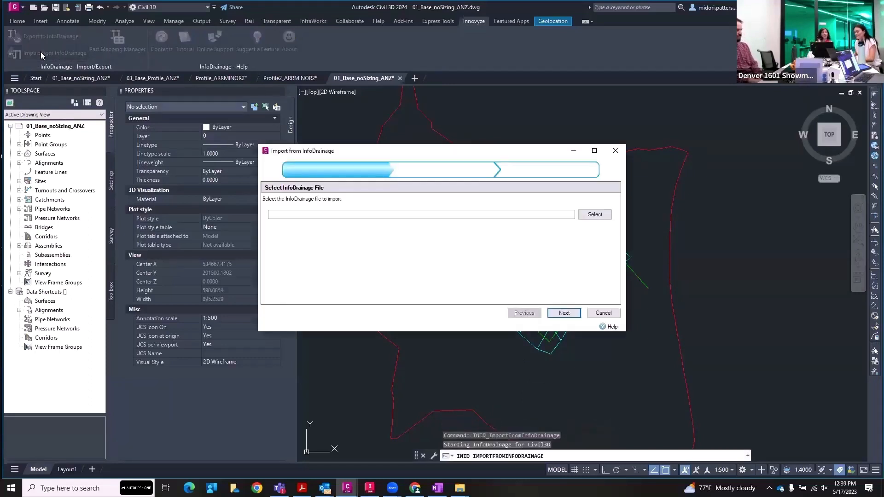
{"action": "left_click", "coordinate": [588, 214]}
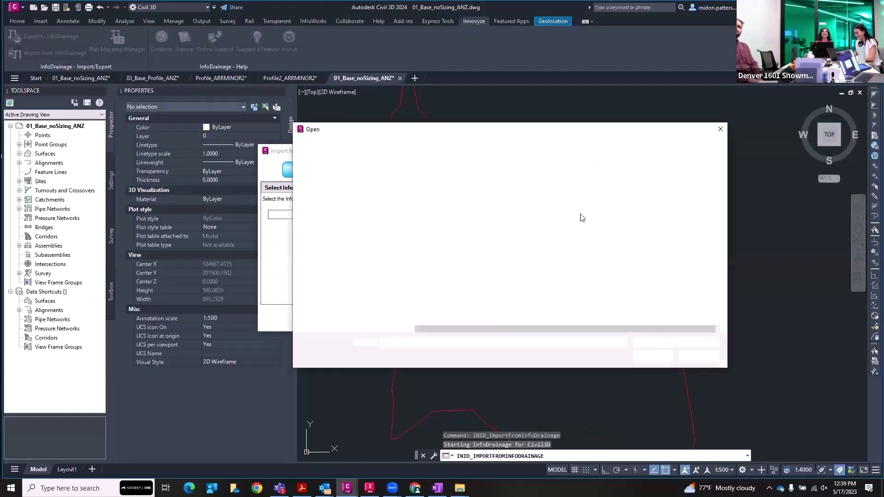
{"action": "left_click", "coordinate": [465, 269]}
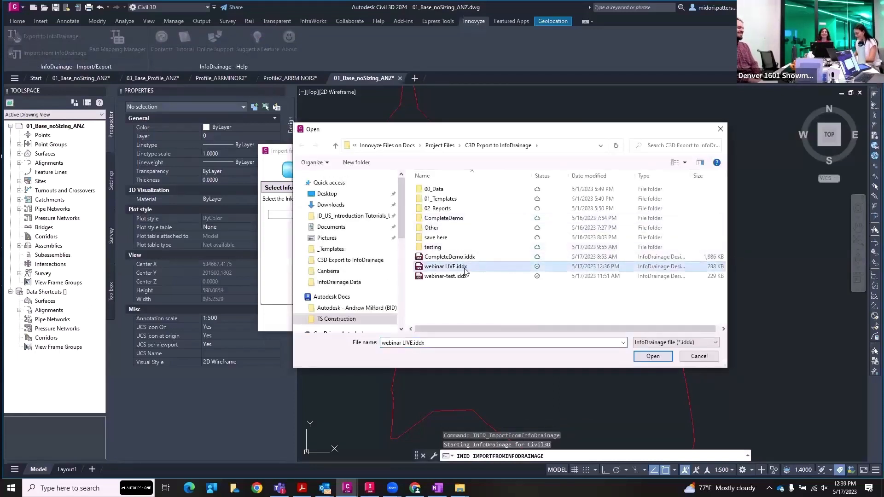
{"action": "left_click", "coordinate": [647, 358]}
{"action": "left_click", "coordinate": [566, 314]}
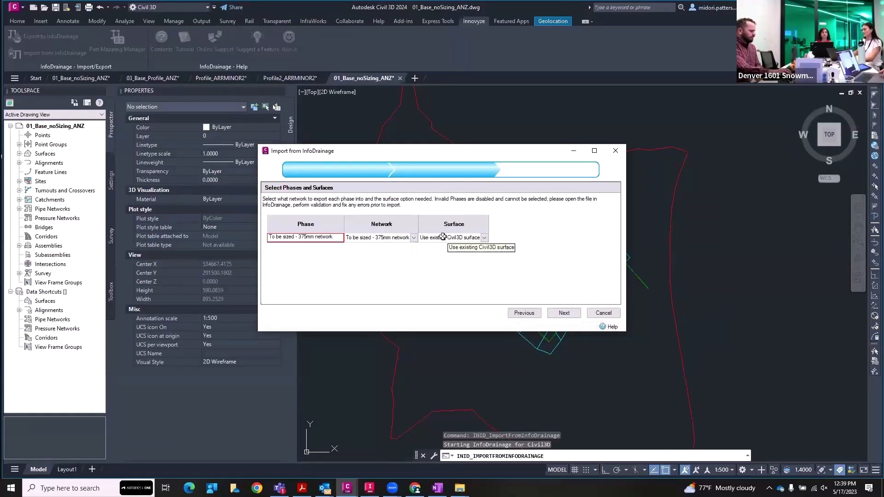
Step: Use the existing Civil3D surface for importing the "To be sized - 375mm network" phase and continue to the parts mapping
{"action": "left_click", "coordinate": [485, 238]}
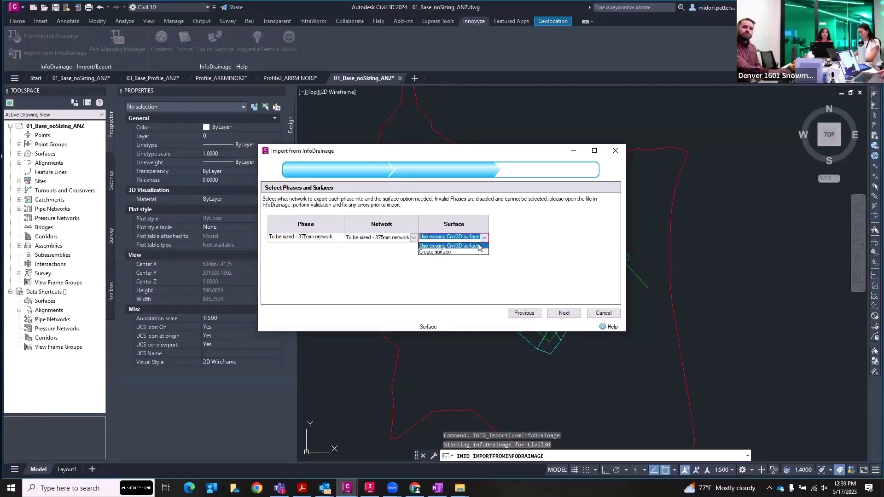
{"action": "left_click", "coordinate": [478, 244]}
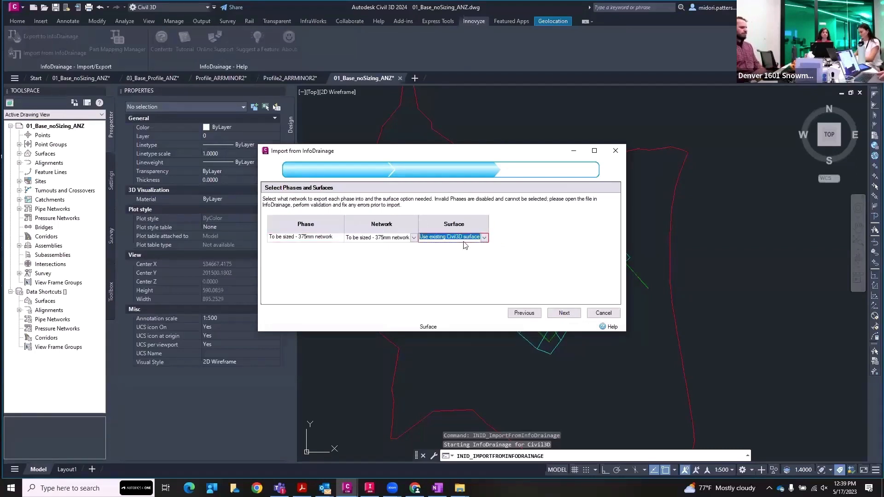
{"action": "left_click", "coordinate": [573, 314]}
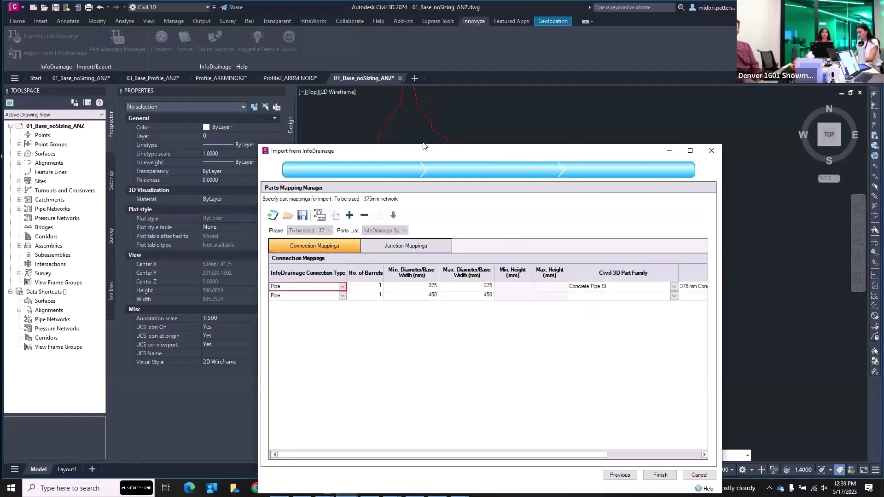
Step: Map the 450 mm pipe connection to the Concrete Pipe SI family with the 450 mm Concrete Pipe size
{"action": "left_click_drag", "start_coordinate": [424, 146], "coordinate": [305, 73]}
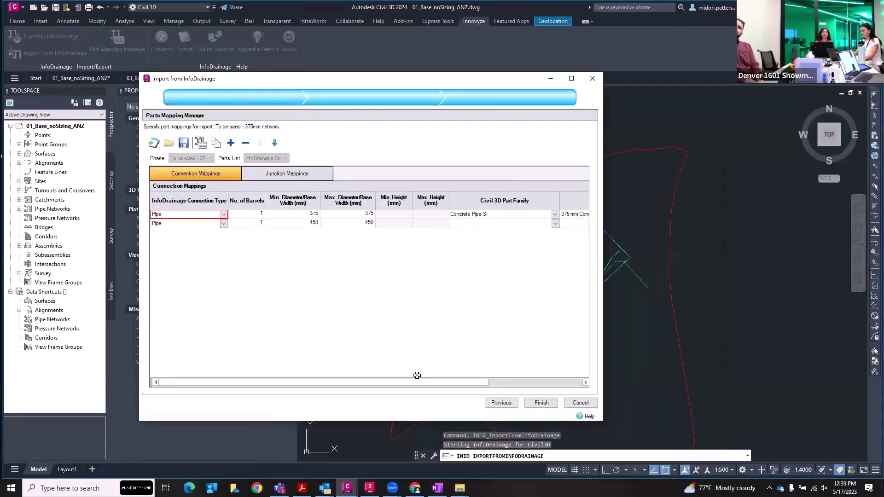
{"action": "left_click_drag", "start_coordinate": [418, 383], "coordinate": [439, 386]}
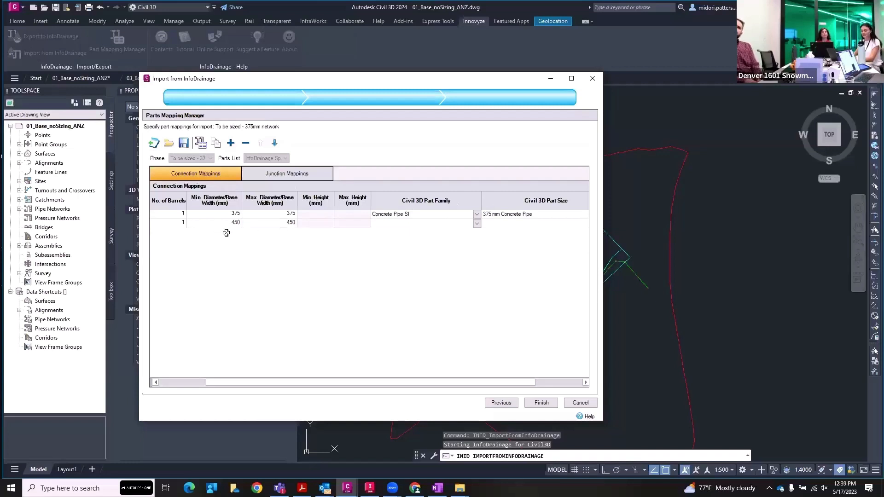
{"action": "left_click", "coordinate": [413, 224]}
{"action": "left_click", "coordinate": [477, 224]}
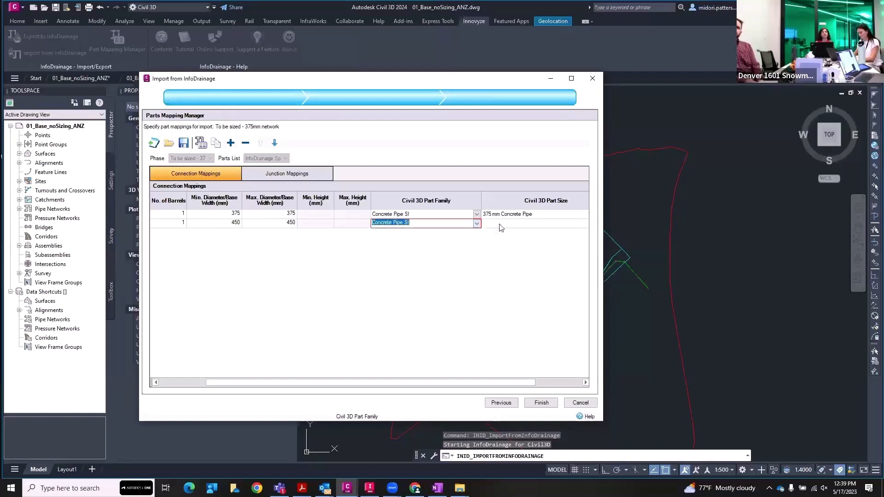
{"action": "left_click", "coordinate": [392, 230]}
{"action": "left_click", "coordinate": [570, 225]}
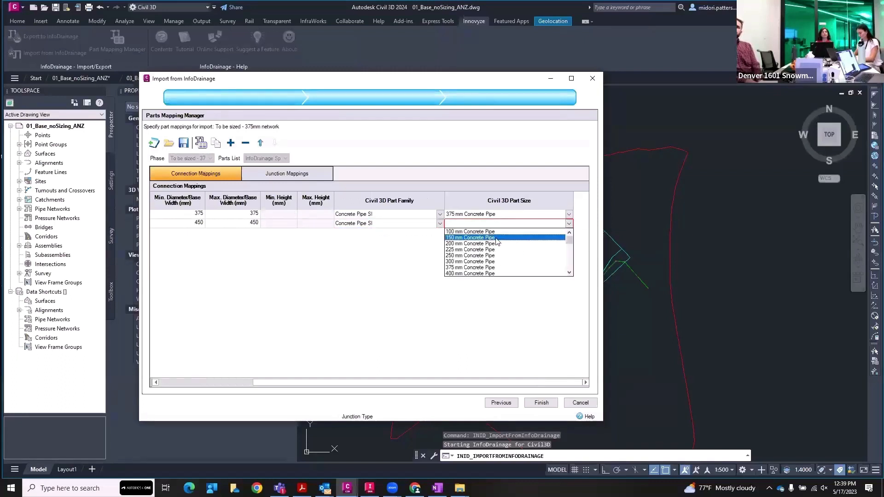
{"action": "scroll", "coordinate": [496, 270], "scroll_direction": "down", "scroll_amount": 1}
{"action": "left_click", "coordinate": [504, 264]}
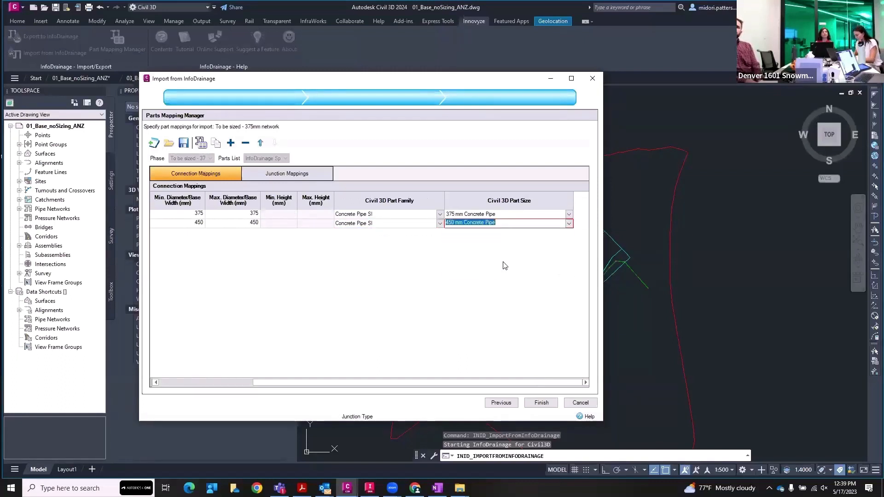
Step: Map the circular manhole junction to Concentric Cylindrical Structure SI, size Concentric Structure 1,200 dia 450 frame 600 cone 125 wall 150 floor
{"action": "left_click", "coordinate": [298, 175]}
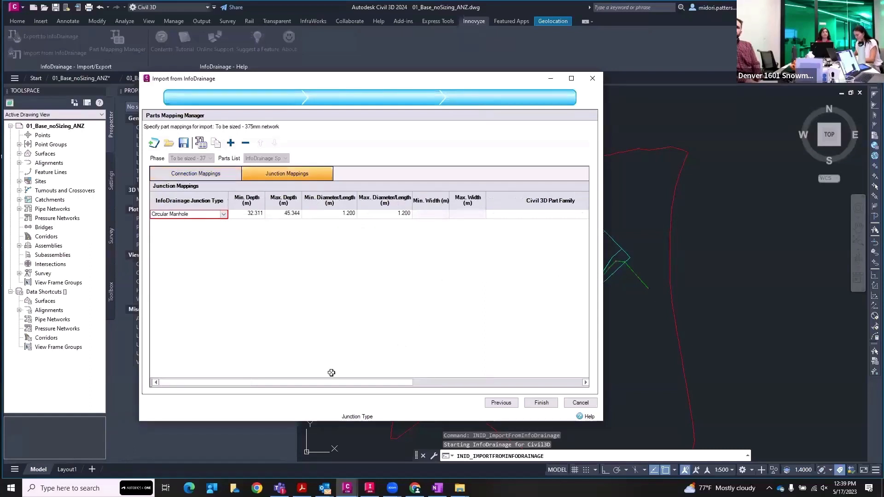
{"action": "left_click", "coordinate": [516, 215]}
{"action": "left_click", "coordinate": [533, 215]}
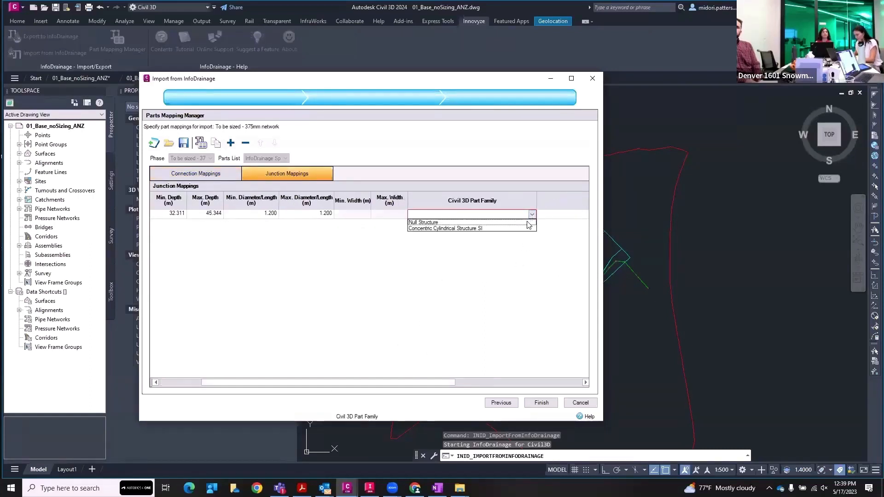
{"action": "left_click", "coordinate": [438, 229]}
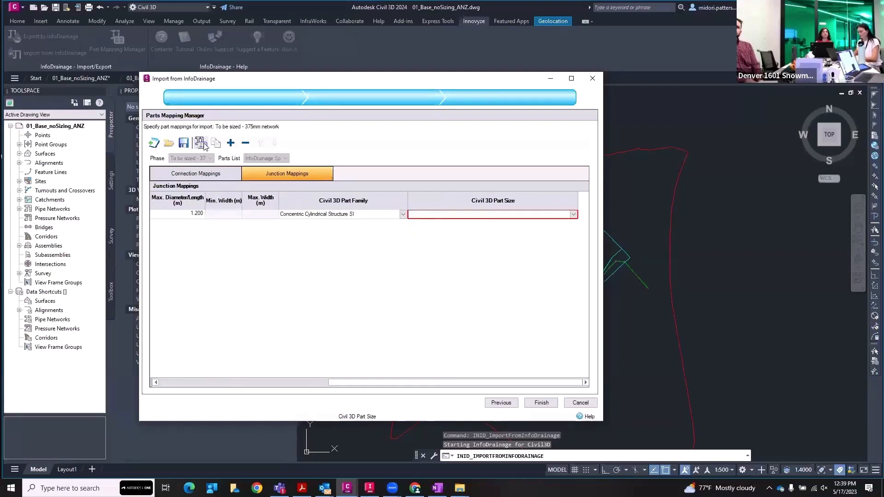
{"action": "left_click", "coordinate": [576, 214]}
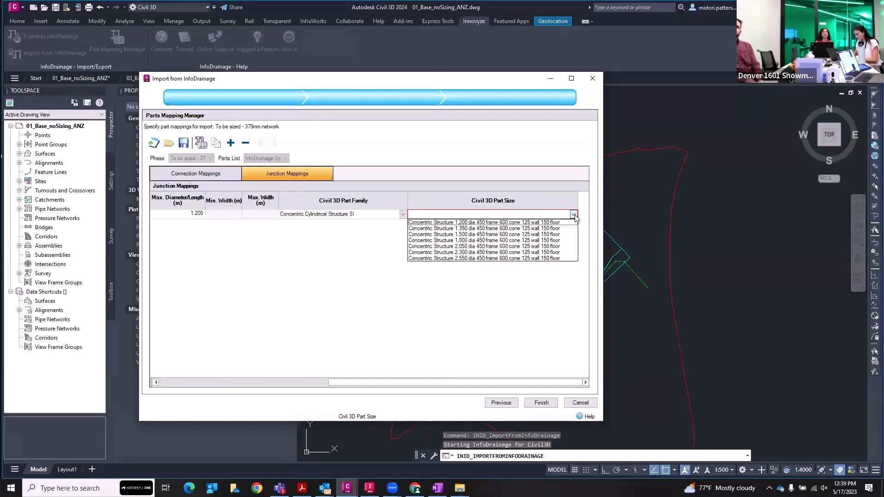
{"action": "left_click", "coordinate": [540, 223]}
{"action": "left_click_drag", "start_coordinate": [507, 383], "coordinate": [339, 387]}
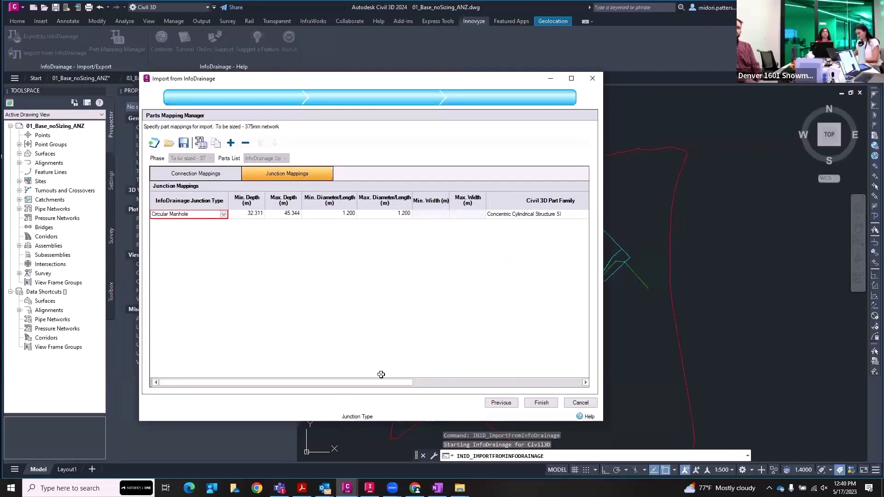
{"action": "left_click_drag", "start_coordinate": [417, 383], "coordinate": [461, 384]}
Step: Finish the InfoDrainage import and accept the import warnings without deleting any old or new network data
{"action": "left_click", "coordinate": [541, 404]}
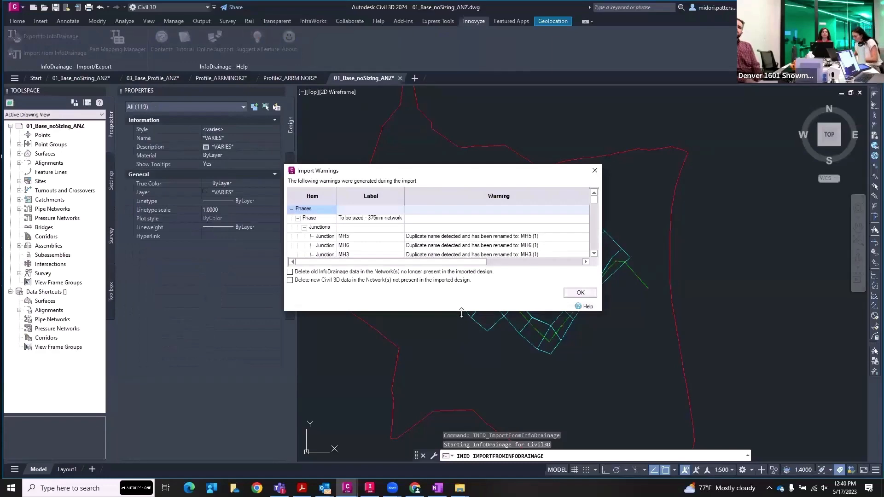
{"action": "left_click_drag", "start_coordinate": [461, 311], "coordinate": [461, 442]}
{"action": "left_click", "coordinate": [580, 423]}
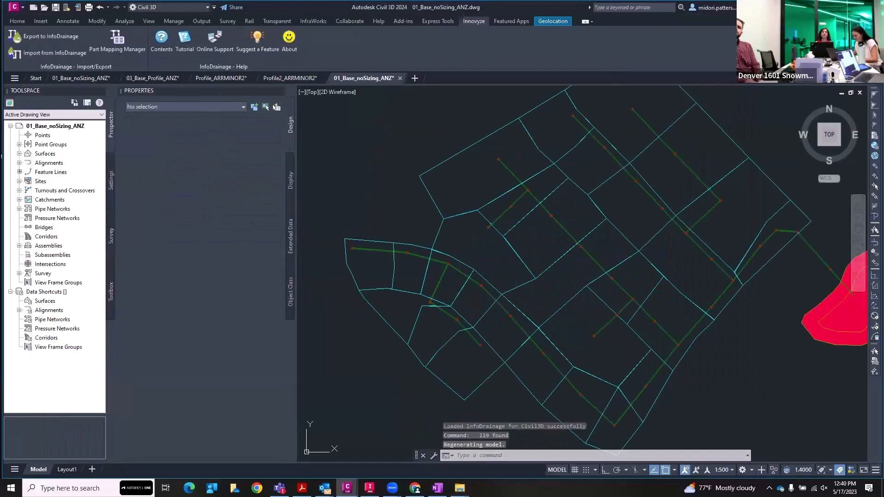
Step: Inspect the properties of the imported outfall pond's surface and its inner feature line in the drawing
{"action": "middle_click_drag", "start_coordinate": [715, 380], "coordinate": [556, 345]}
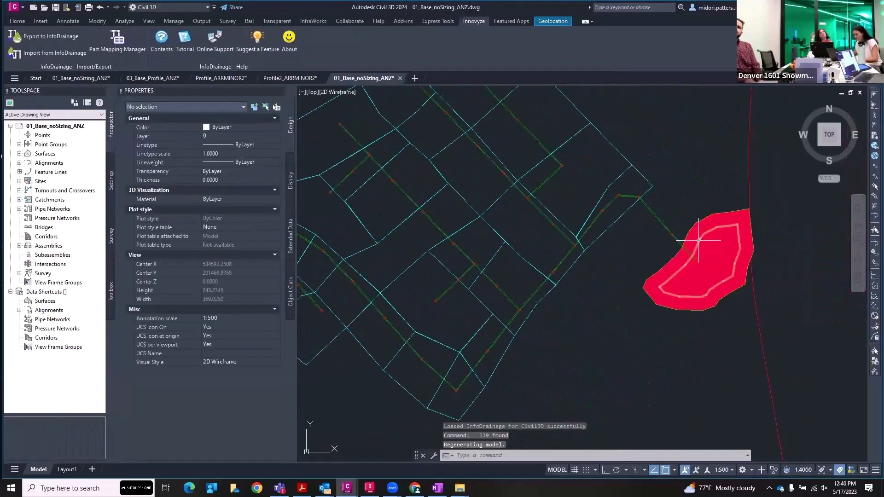
{"action": "scroll", "coordinate": [608, 369], "scroll_direction": "up", "scroll_amount": 2}
{"action": "middle_click_drag", "start_coordinate": [608, 370], "coordinate": [485, 369]}
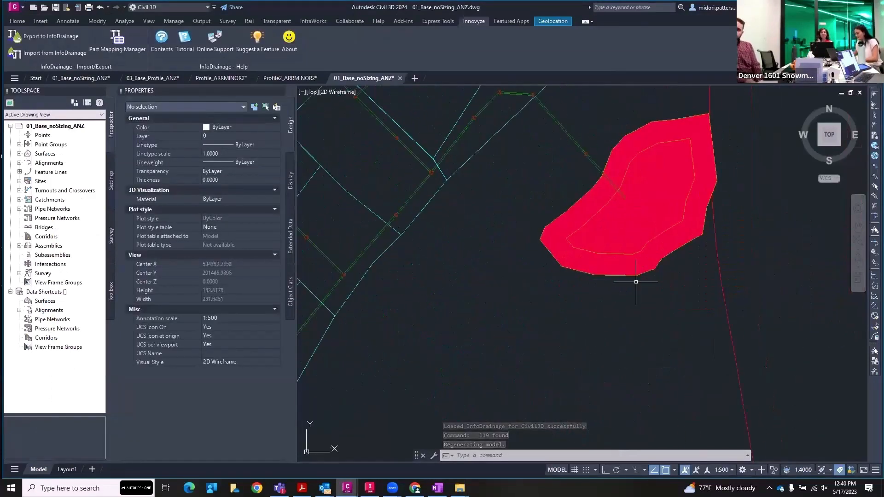
{"action": "middle_click_drag", "start_coordinate": [636, 282], "coordinate": [571, 318]}
{"action": "left_click", "coordinate": [572, 309]}
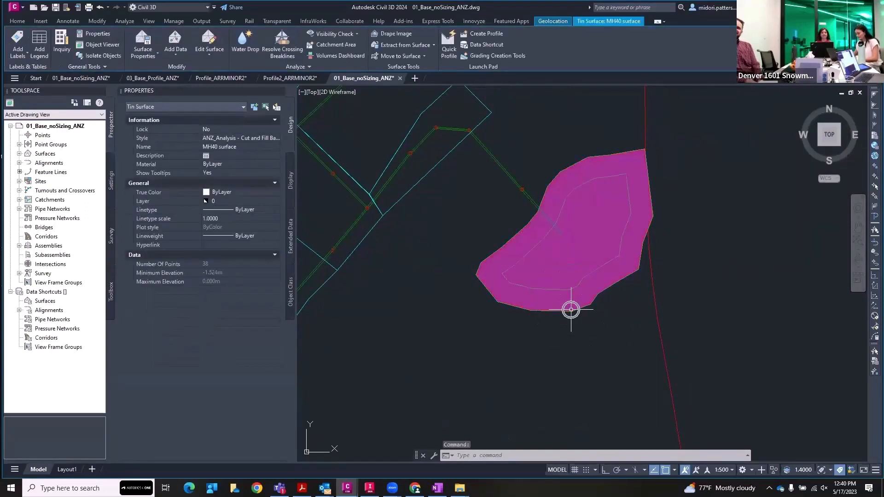
{"action": "left_click", "coordinate": [572, 311]}
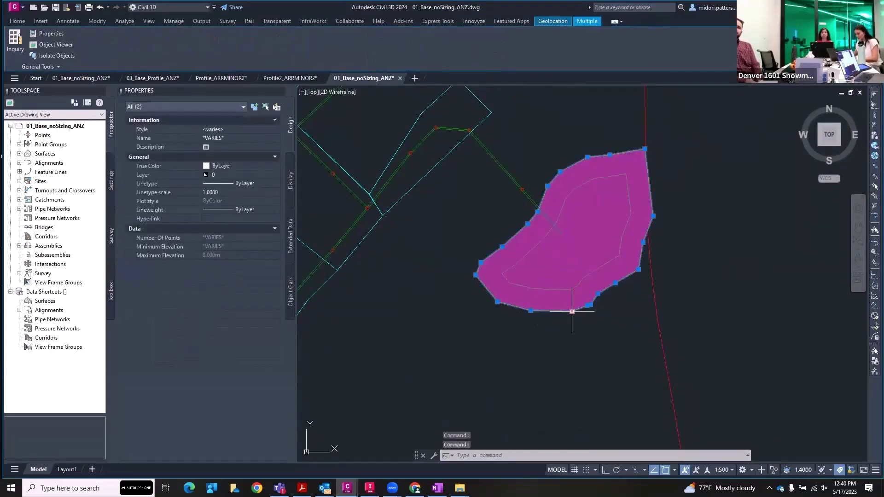
{"action": "key", "text": "Escape"}
{"action": "left_click", "coordinate": [572, 311]}
{"action": "key", "text": "Escape"}
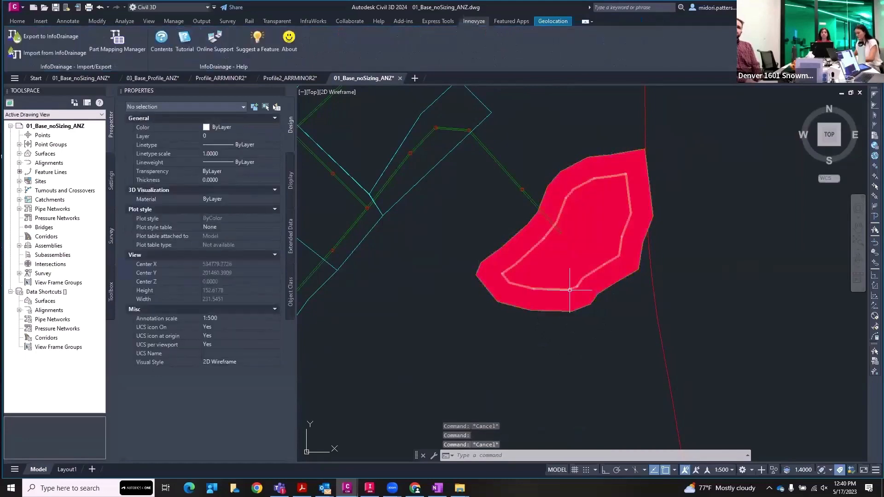
{"action": "left_click", "coordinate": [570, 291]}
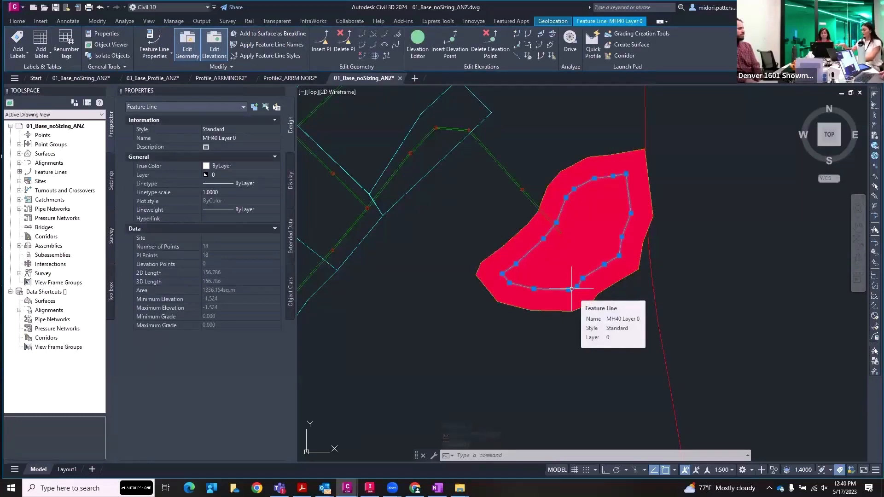
{"action": "key", "text": "Escape"}
Step: Check the properties of the pipe between MH10 and MH11 and of the adjacent catchment to its north, ending with an overview of the site
{"action": "scroll", "coordinate": [479, 300], "scroll_direction": "down", "scroll_amount": 5}
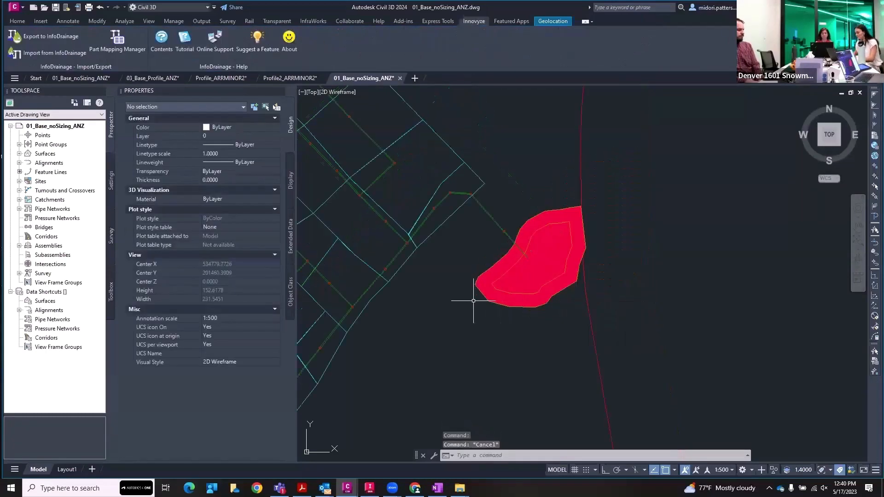
{"action": "scroll", "coordinate": [467, 374], "scroll_direction": "up", "scroll_amount": 2}
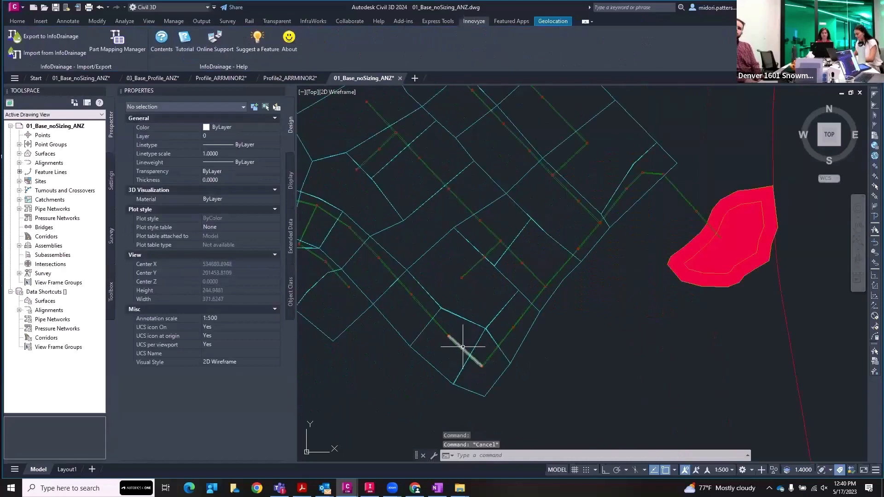
{"action": "left_click", "coordinate": [463, 349]}
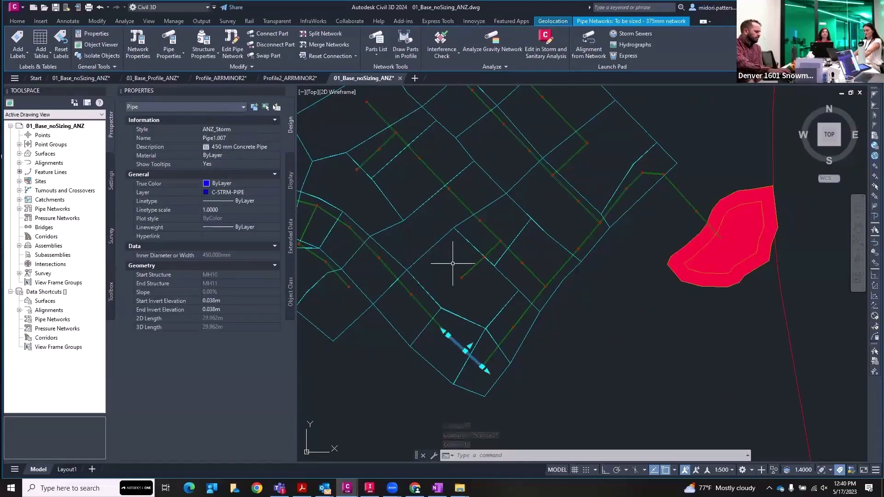
{"action": "left_click", "coordinate": [413, 266]}
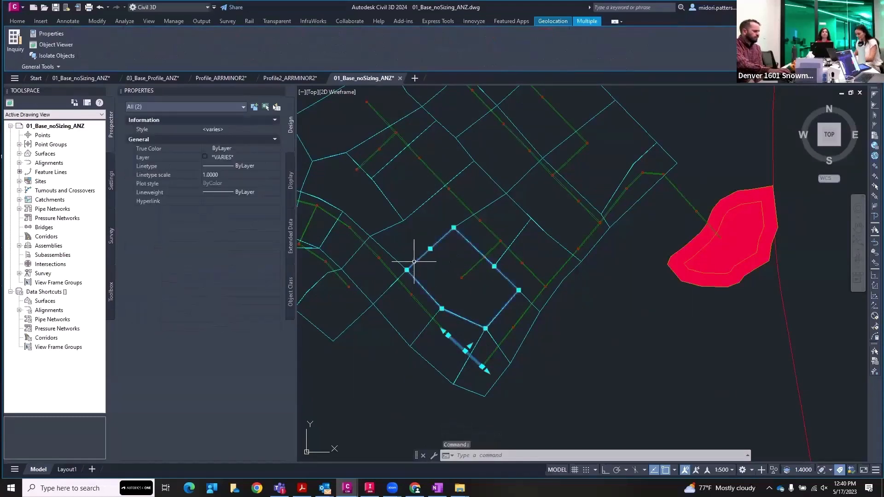
{"action": "key", "text": "Escape"}
{"action": "left_click", "coordinate": [413, 261]}
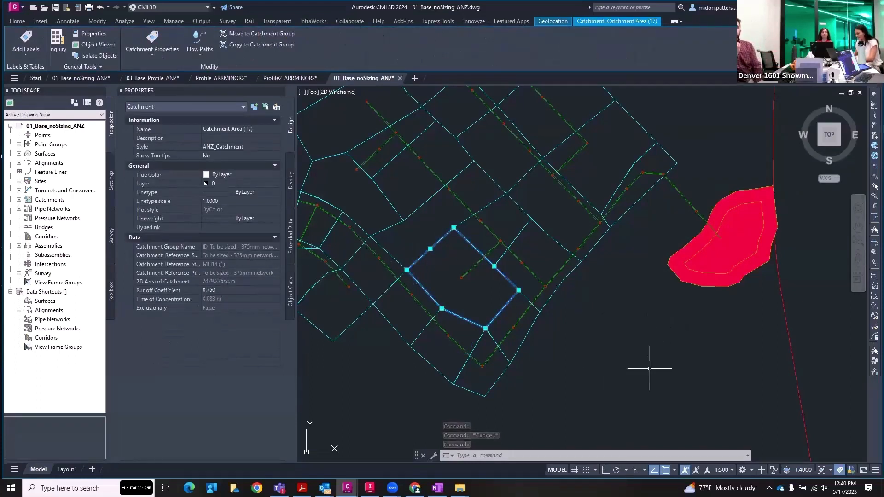
{"action": "key", "text": "Escape"}
{"action": "scroll", "coordinate": [650, 368], "scroll_direction": "down", "scroll_amount": 4}
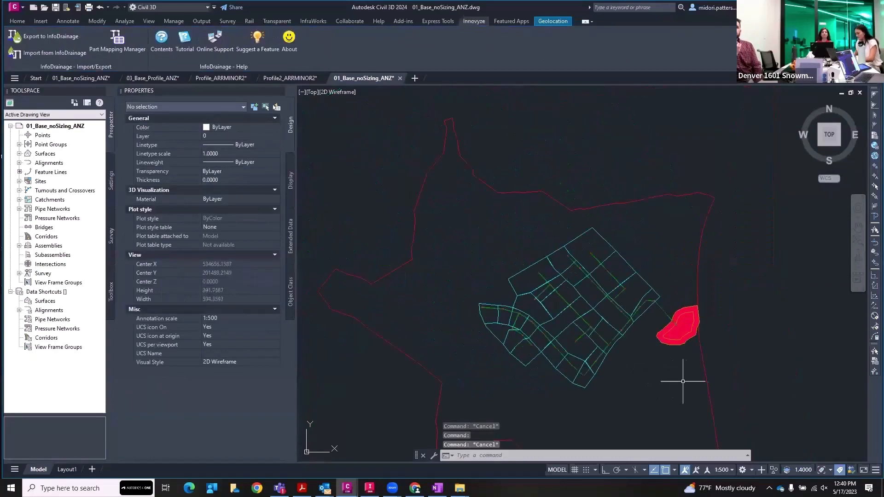
{"action": "middle_click_drag", "start_coordinate": [770, 365], "coordinate": [672, 362]}
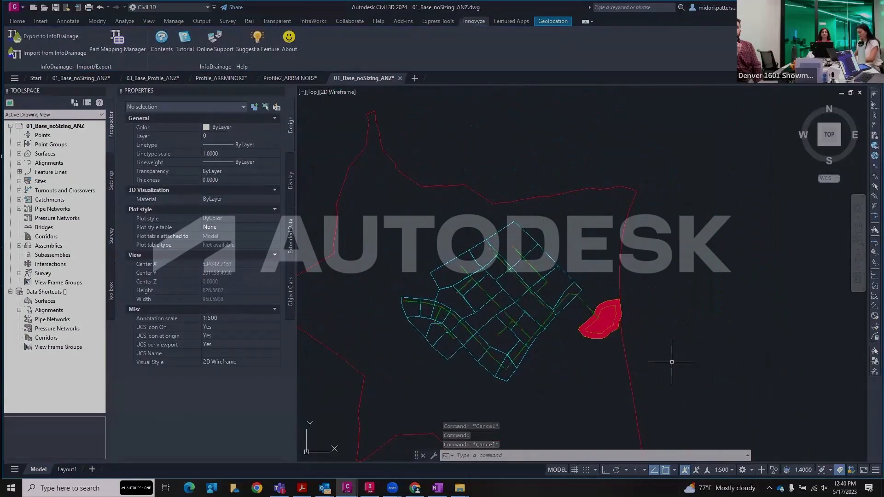